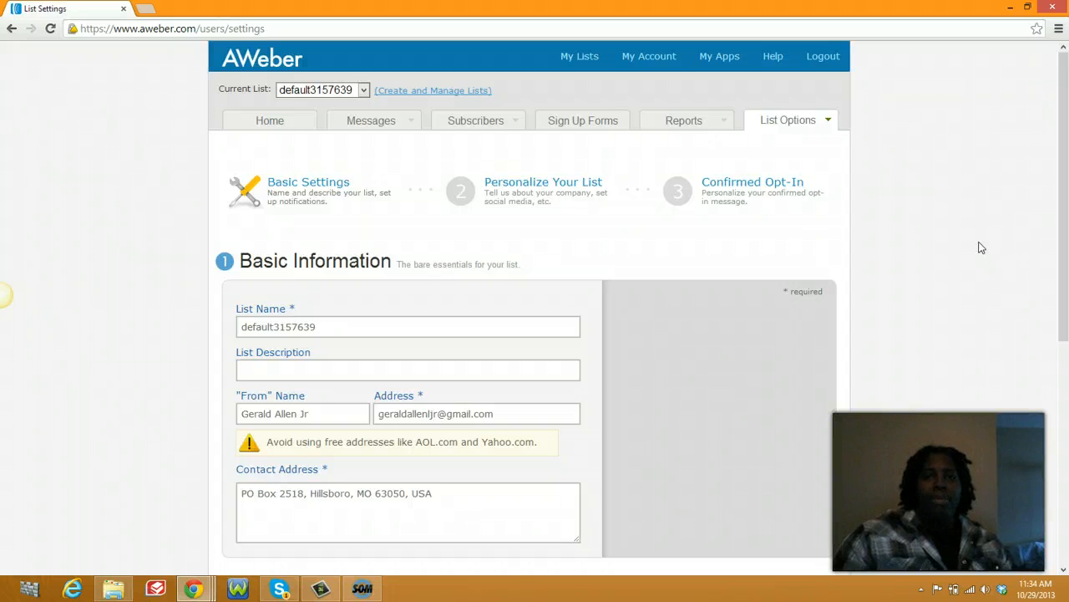
Step: Scroll to the List Name field and select the old name default3157639
click(976, 232)
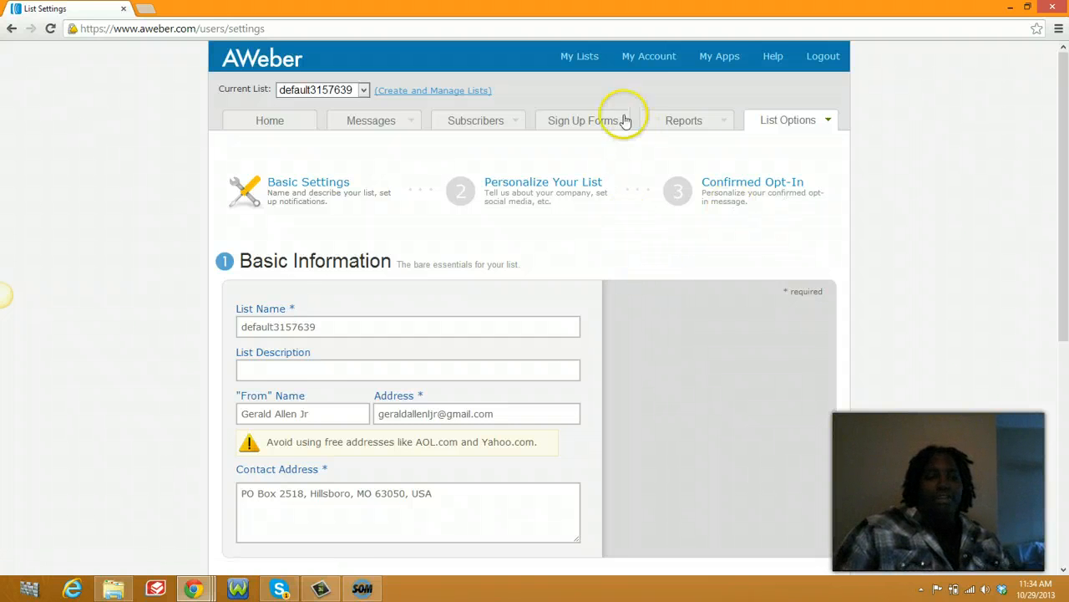
scroll(632, 92, down, 1)
scroll(632, 112, down, 1)
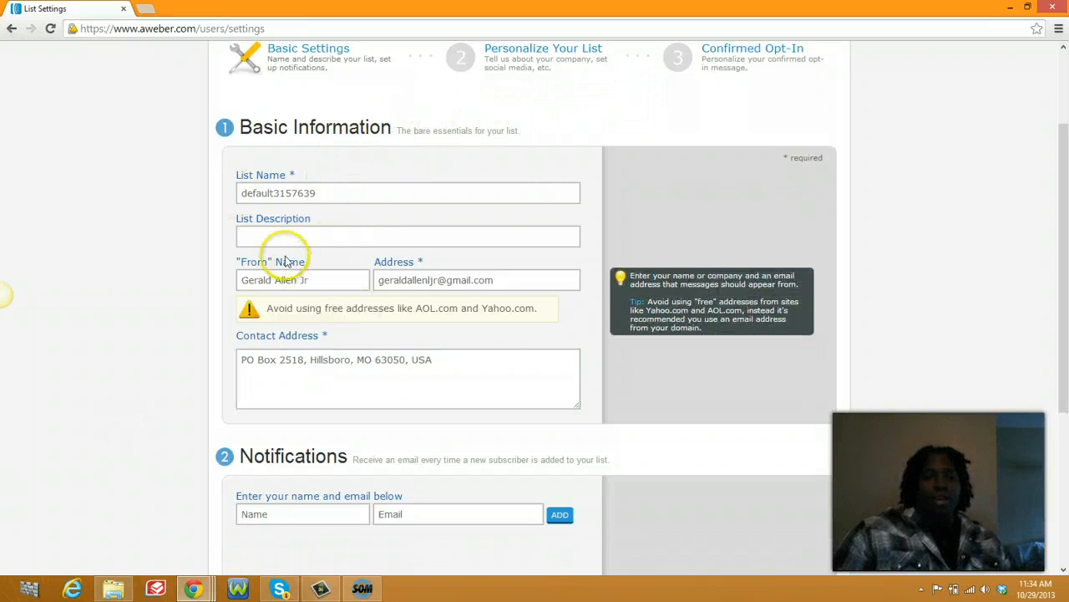
click(276, 195)
drag(339, 196, 210, 195)
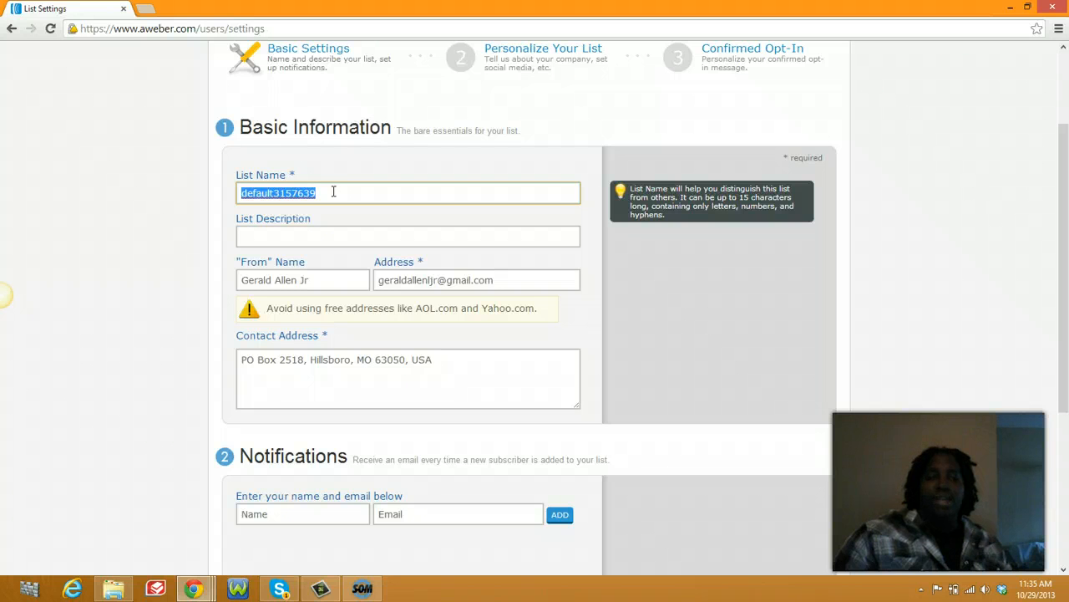
Step: Replace it with cashflowkingsfb so the page confirms the name is available
click(333, 191)
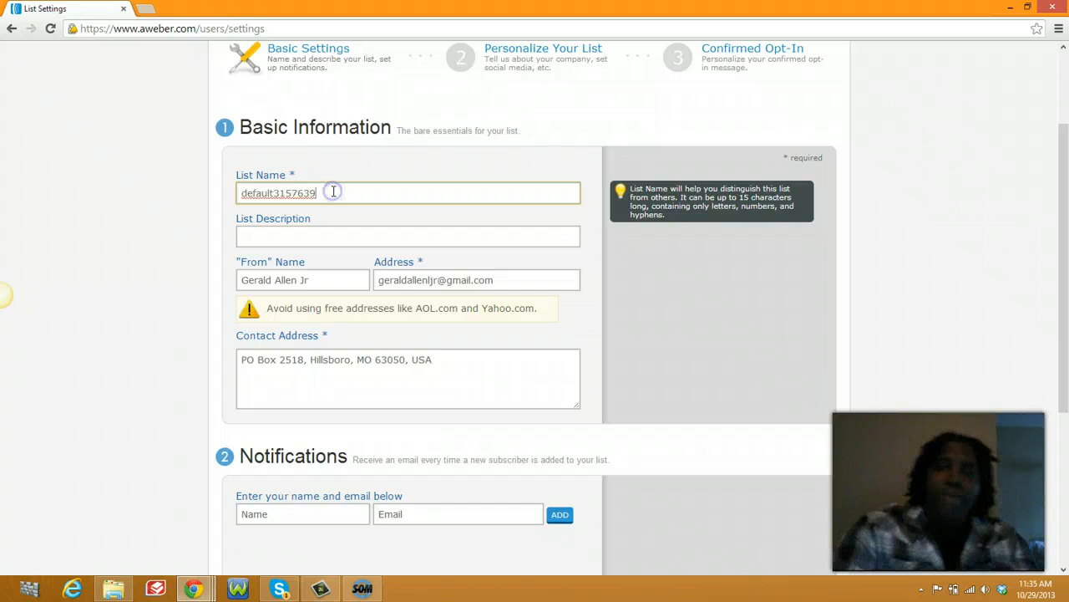
text(c)
click(323, 187)
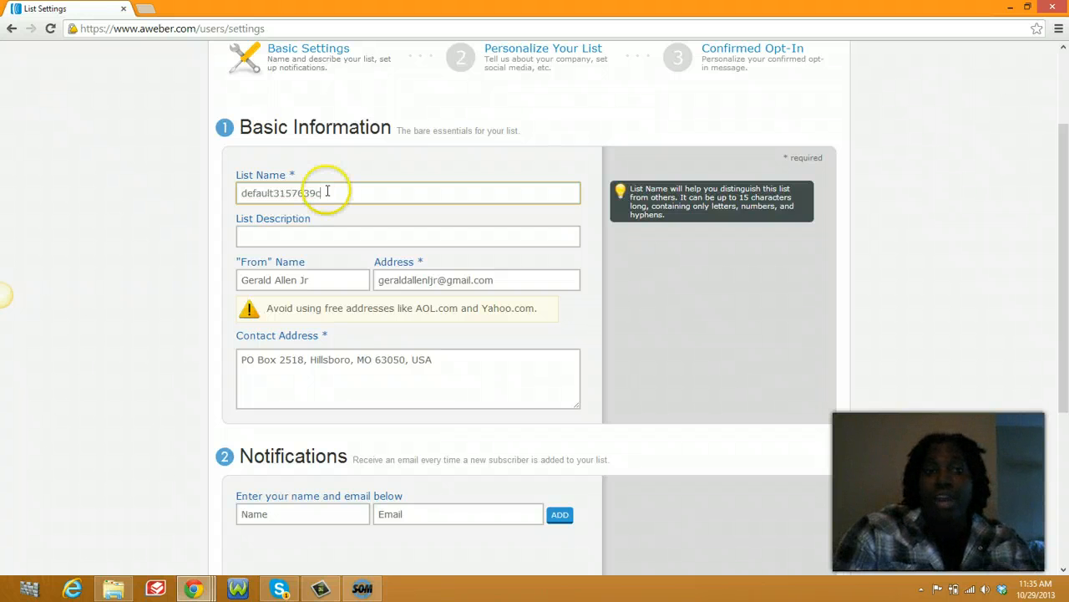
key(BackSpace)
key(BackSpace)
key(BackSpace)
key(BackSpace)
key(BackSpace)
key(BackSpace)
key(BackSpace)
key(BackSpace)
key(BackSpace)
key(BackSpace)
key(BackSpace)
key(BackSpace)
key(BackSpace)
key(BackSpace)
key(BackSpace)
text(c)
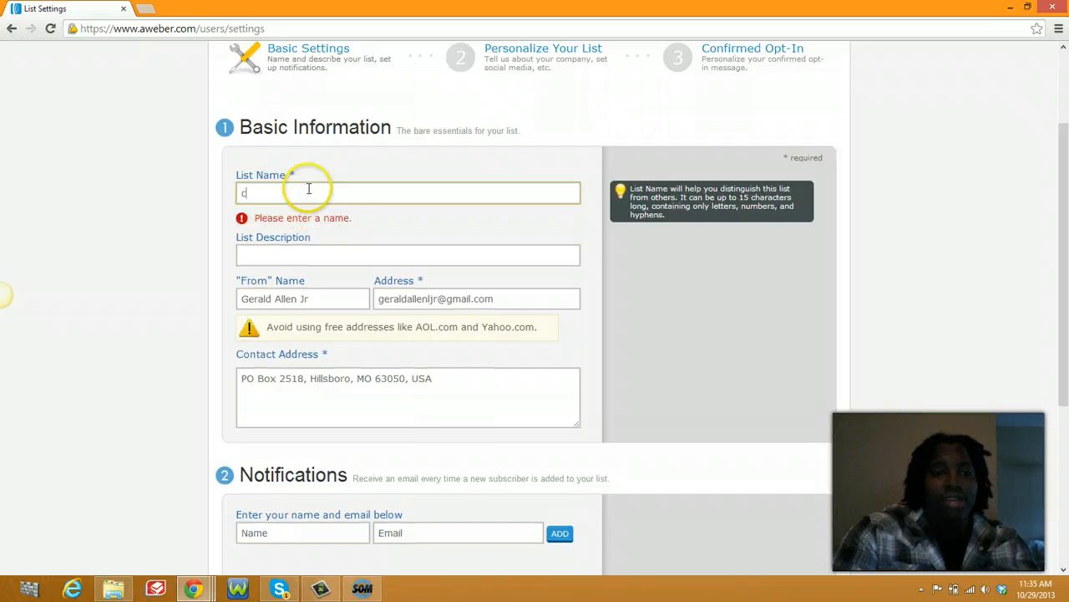
text(ashflow)
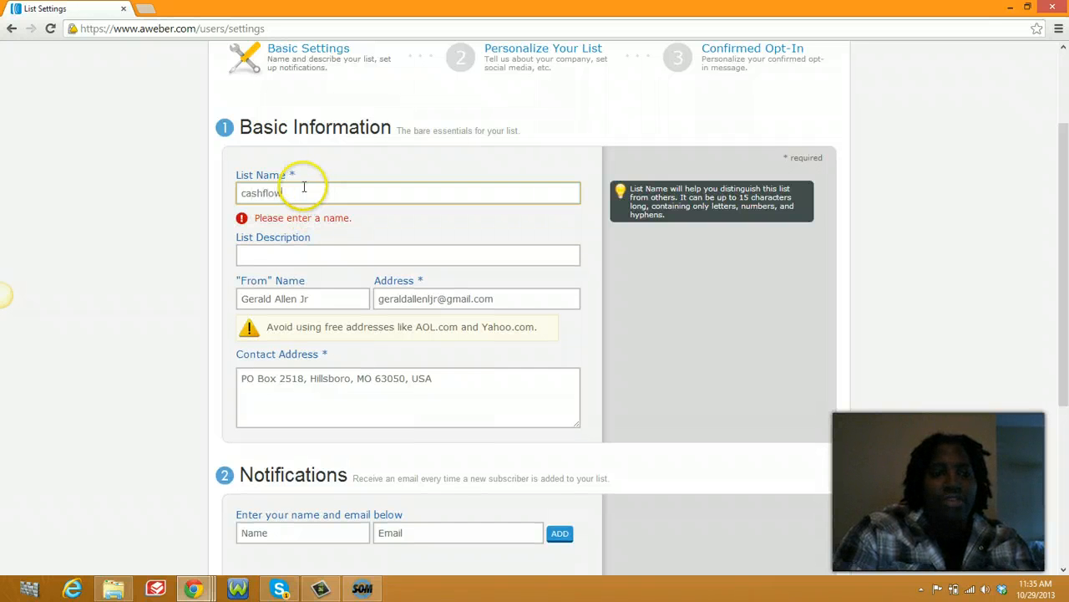
key(BackSpace)
text(kings)
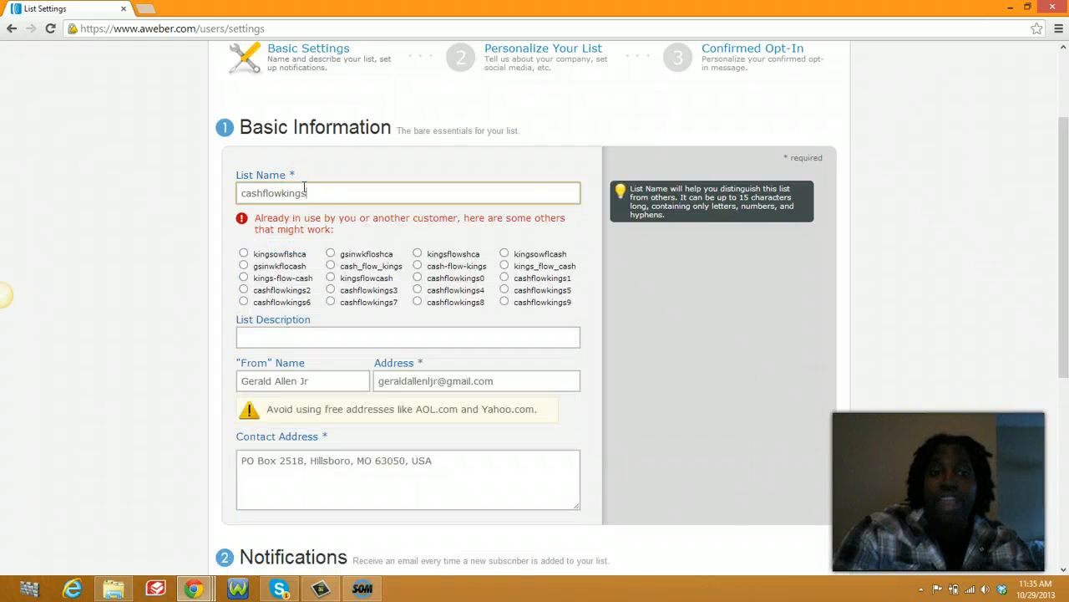
text(fb)
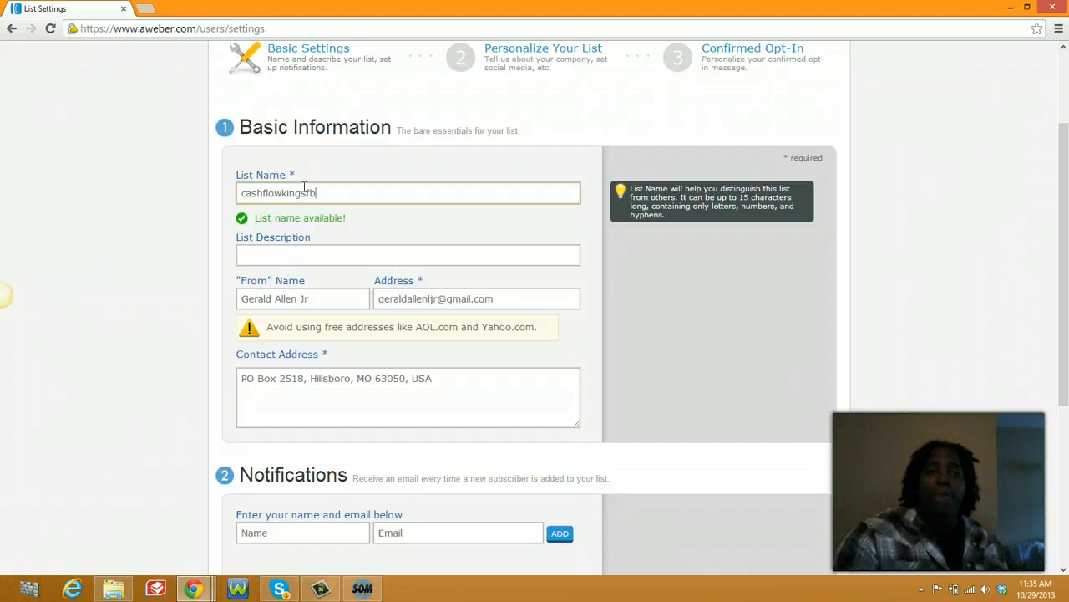
click(267, 252)
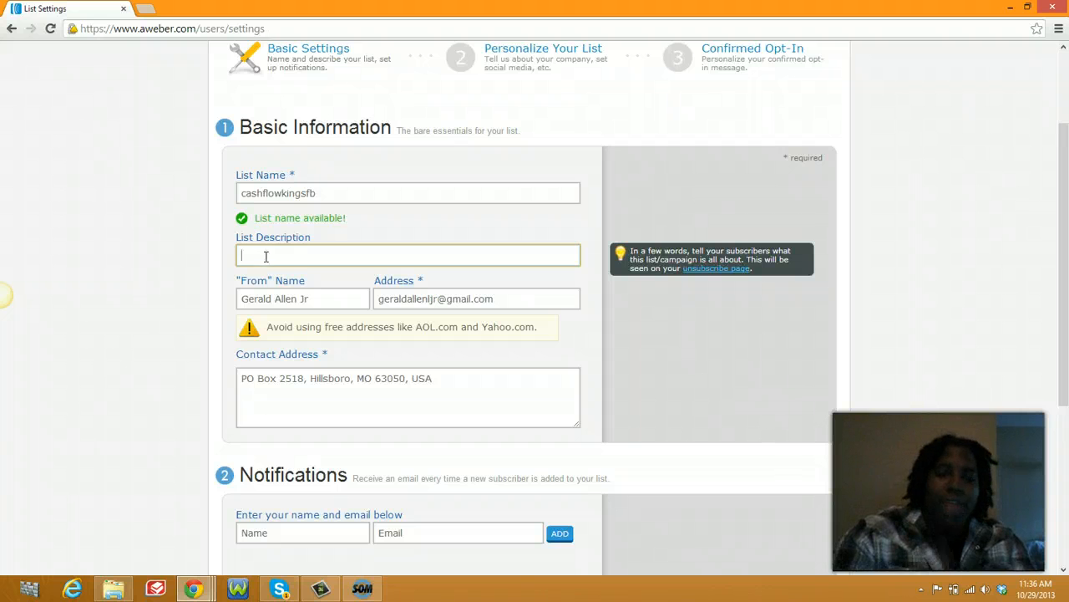
Step: Type 'Cash Flow Kings' into the List Description field, correcting typos along the way
click(267, 255)
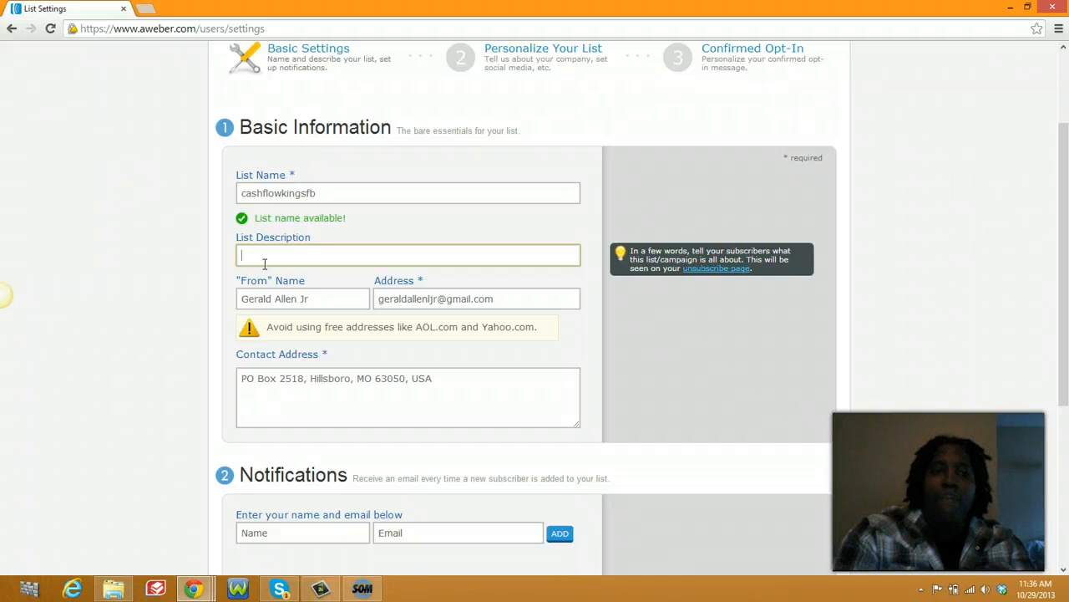
click(259, 269)
text(Cahs)
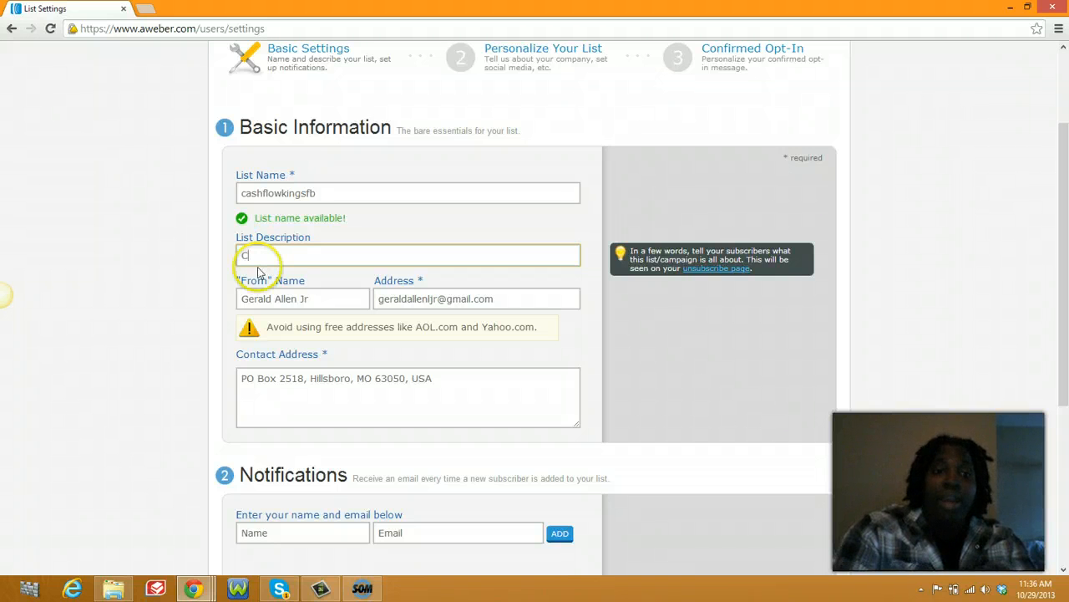
key(BackSpace)
key(BackSpace)
text(sh )
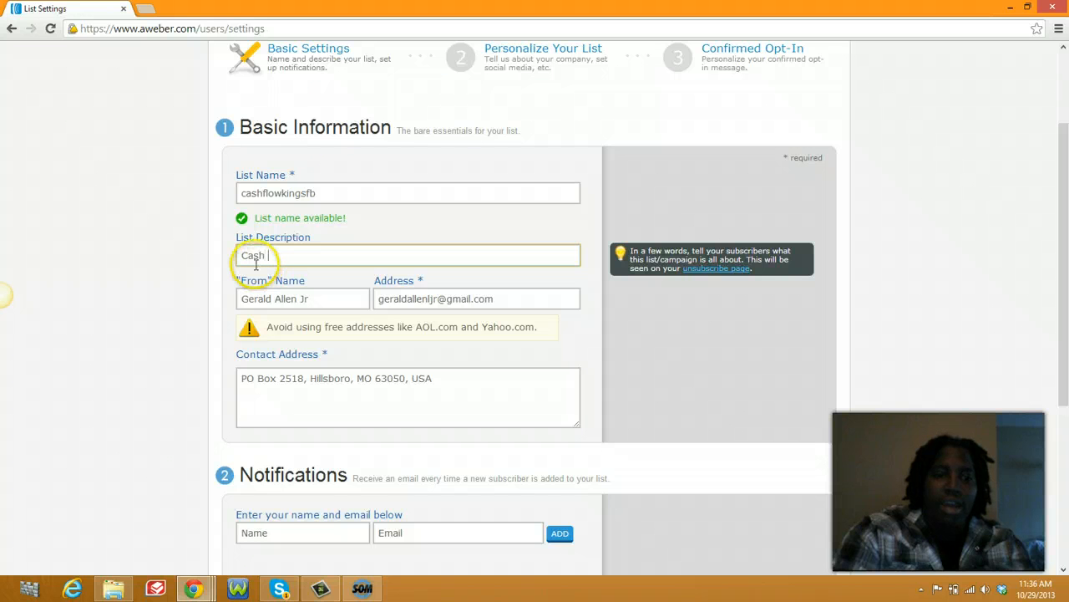
text(Llod)
key(BackSpace)
key(BackSpace)
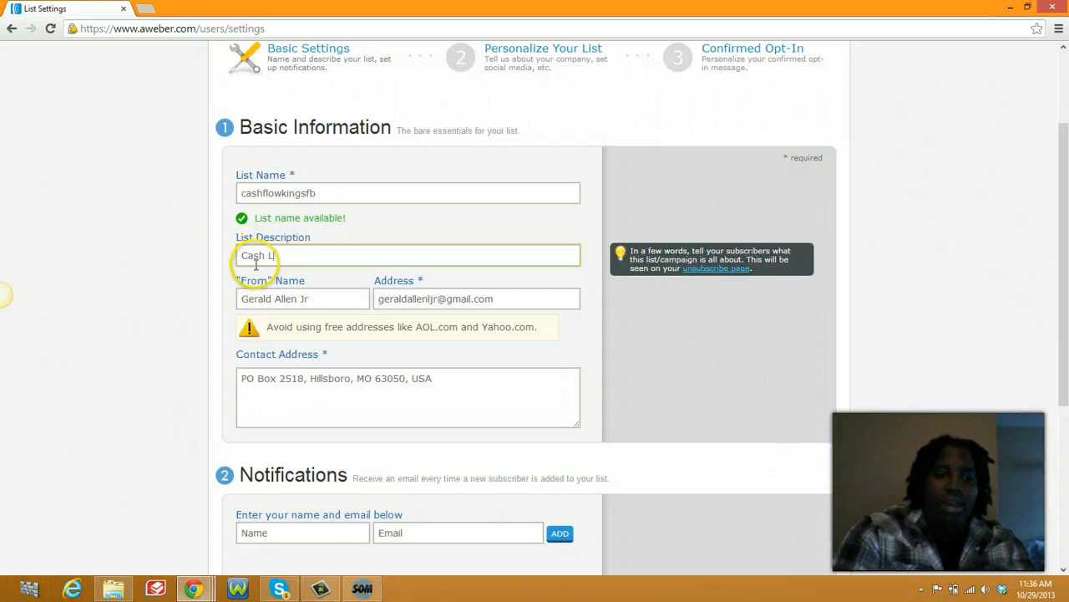
text(ow K)
key(BackSpace)
key(BackSpace)
key(BackSpace)
key(BackSpace)
key(BackSpace)
key(BackSpace)
text(Fl)
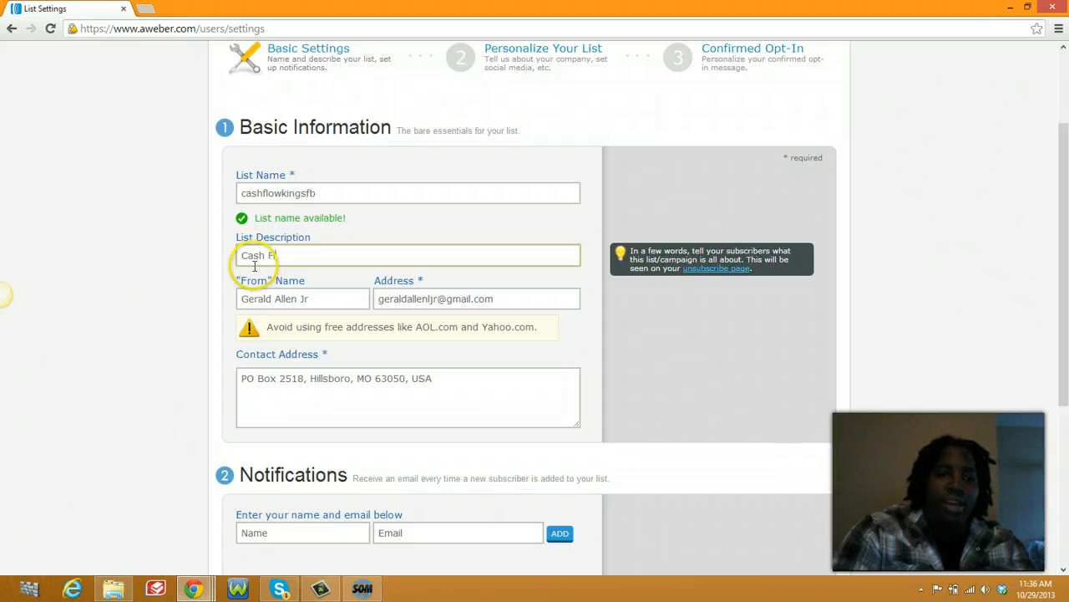
text(ow Kingd)
key(BackSpace)
key(BackSpace)
key(BackSpace)
key(BackSpace)
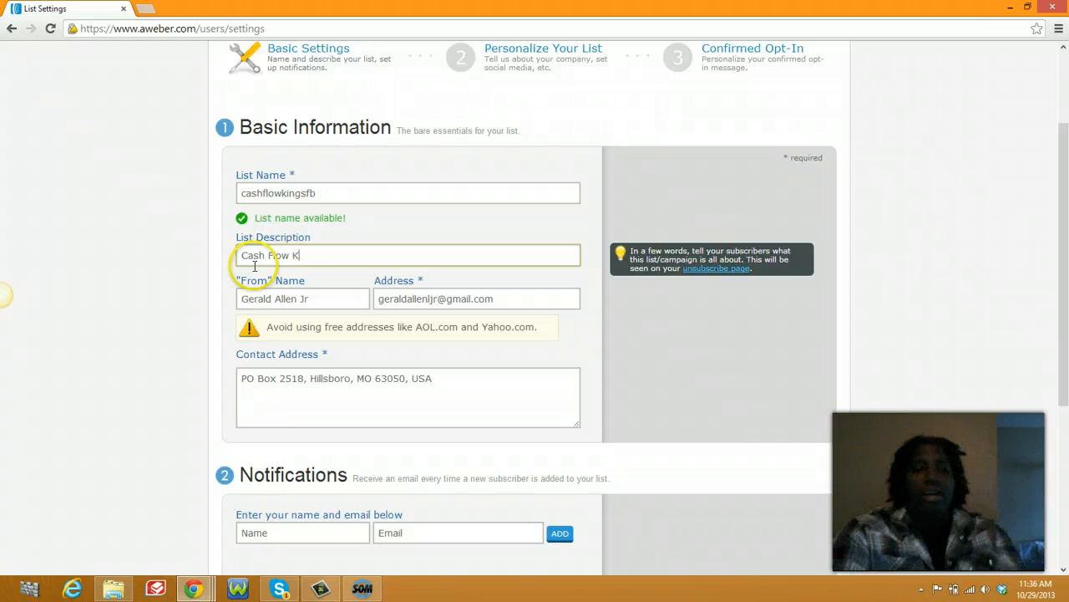
text(ings)
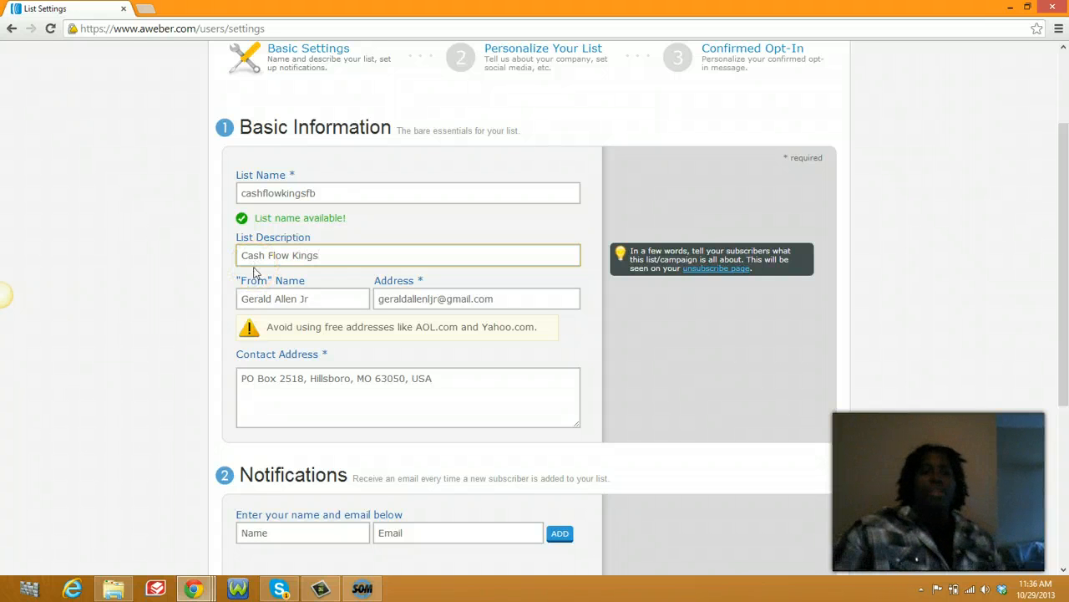
click(310, 286)
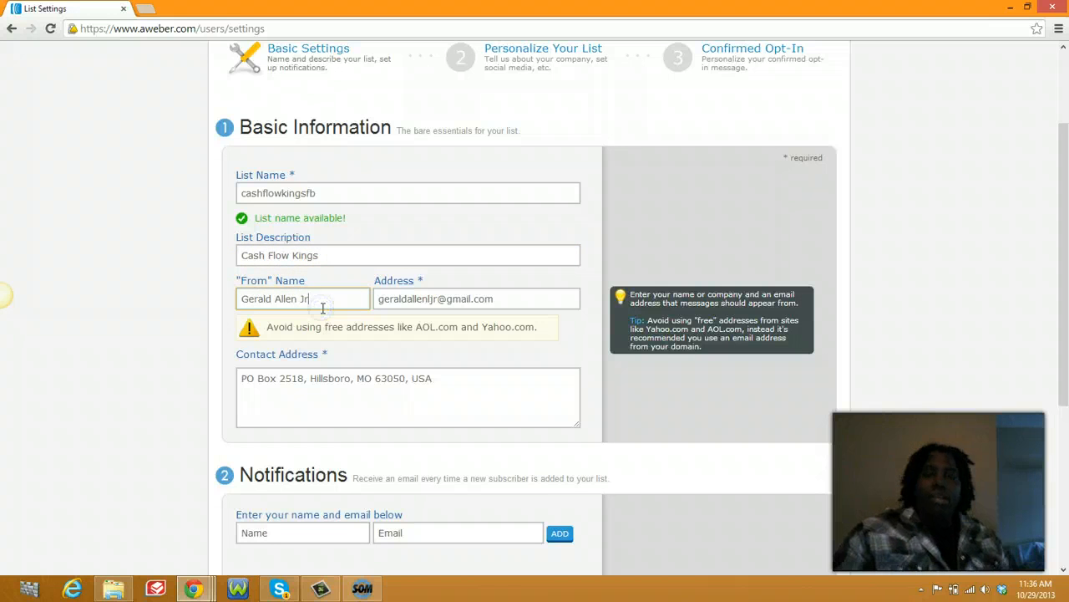
Step: Overwrite the webmail From Address with the sender's e-mail on their own domain
drag(324, 304, 227, 298)
drag(530, 298, 370, 301)
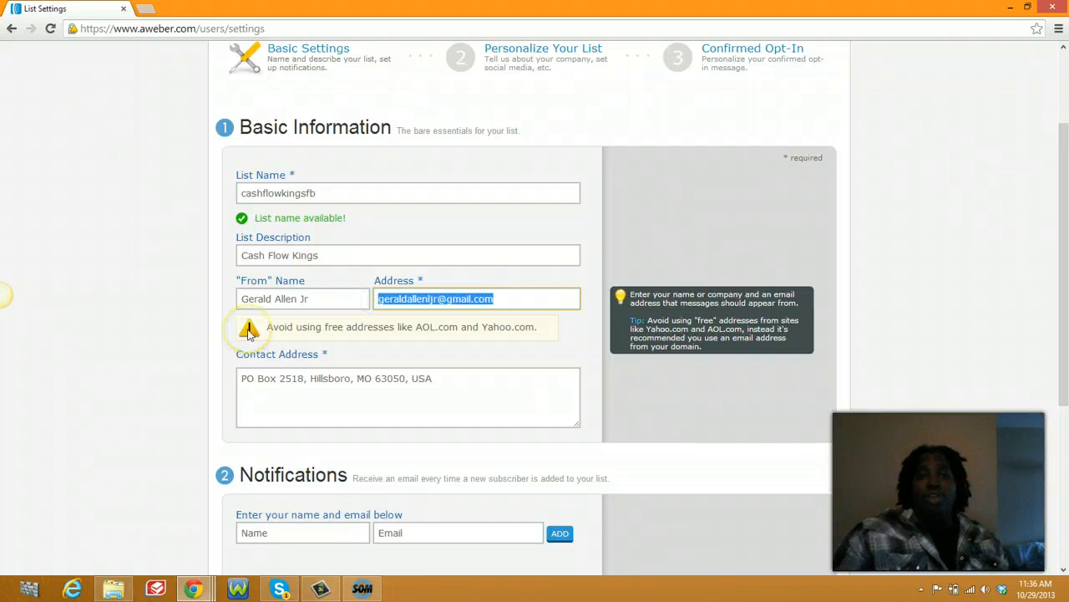
click(10, 11)
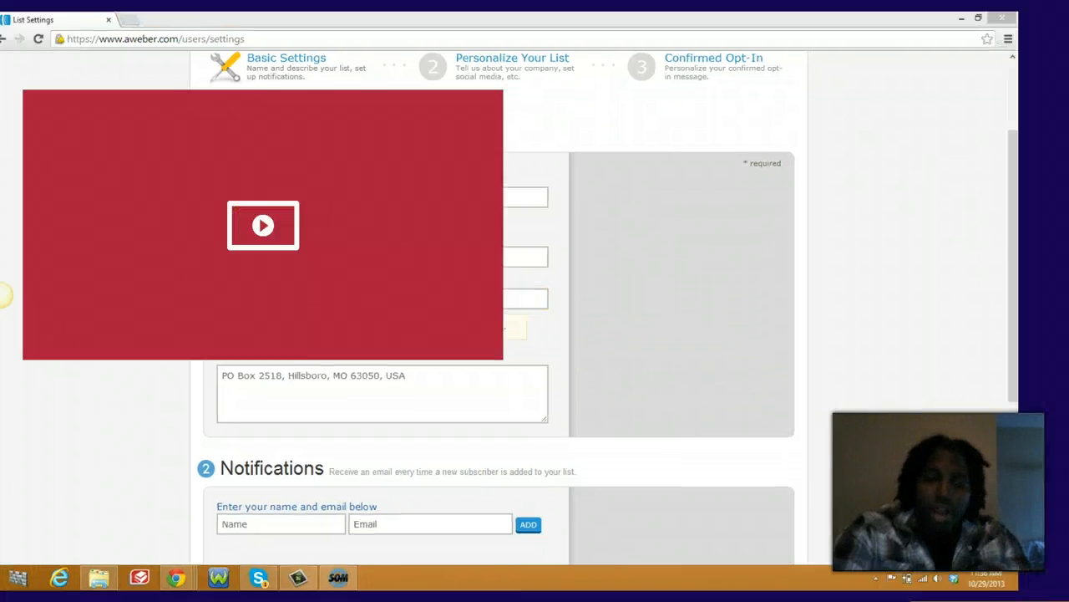
click(10, 11)
click(315, 193)
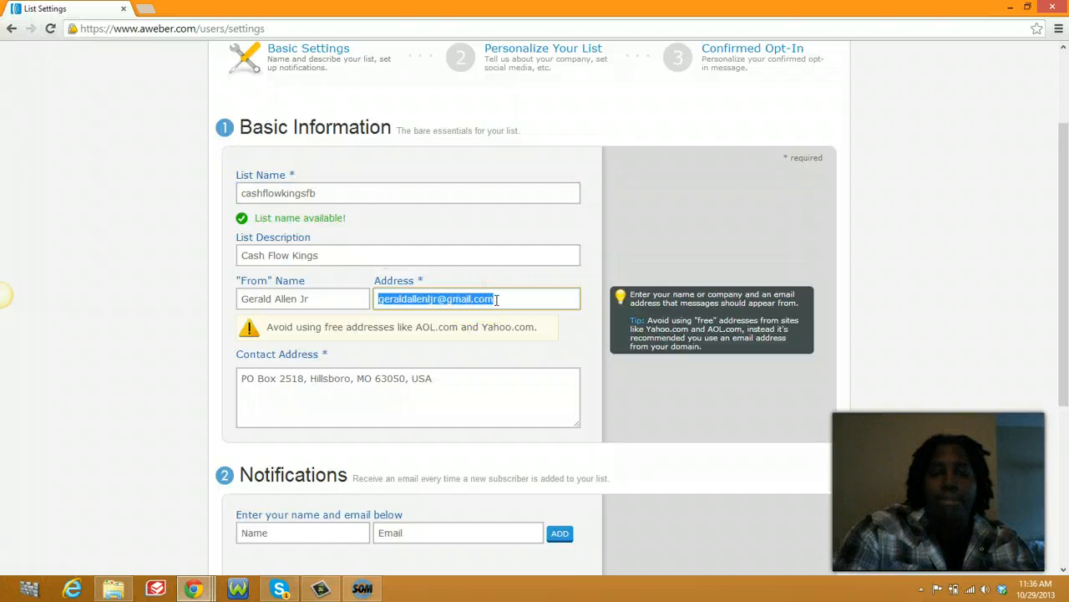
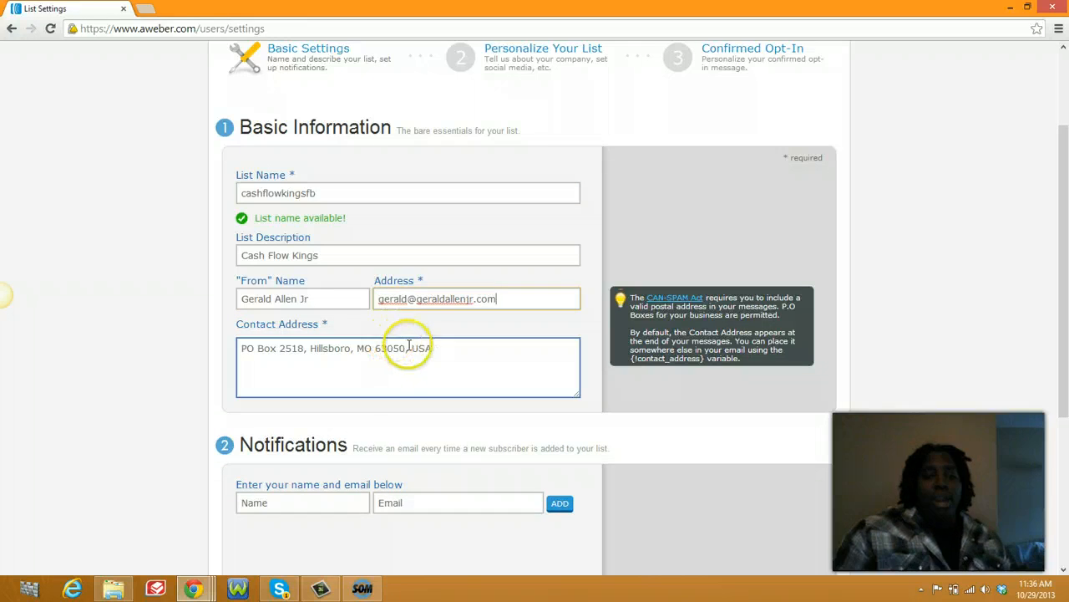
click(530, 341)
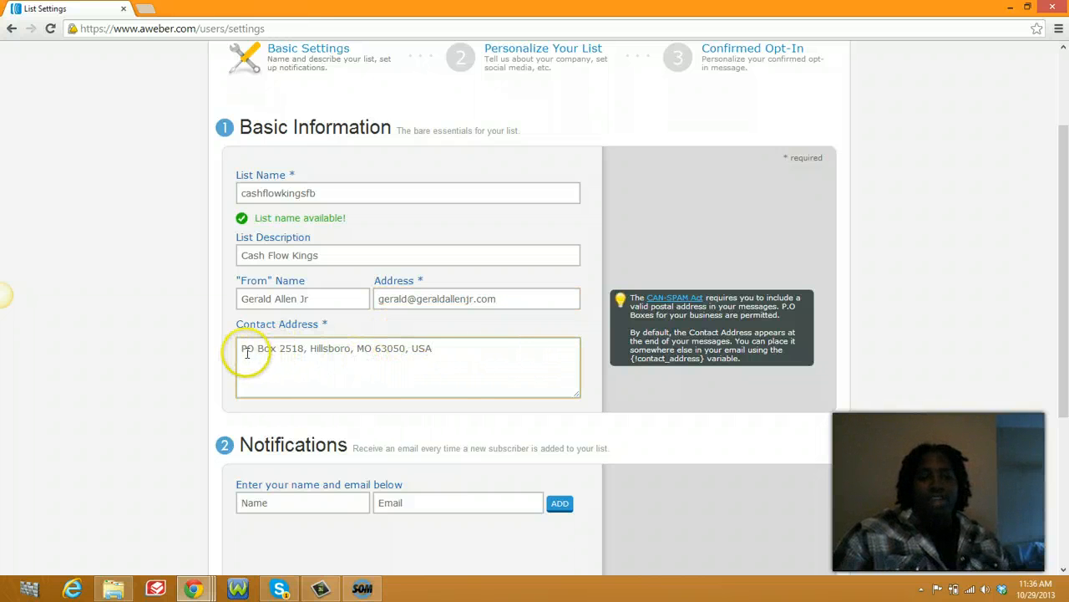
drag(243, 349, 469, 365)
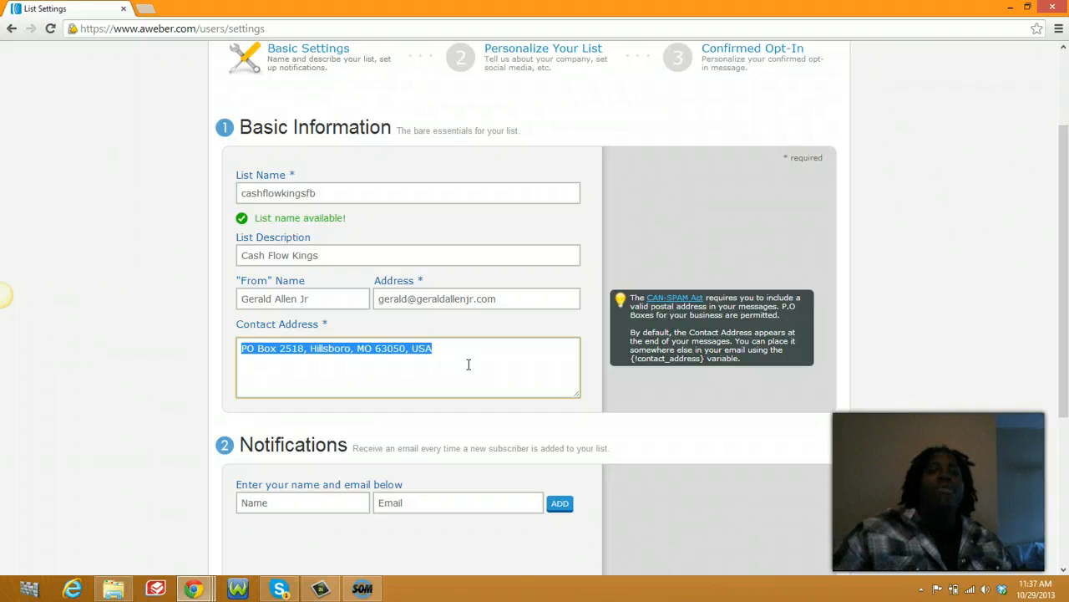
click(406, 293)
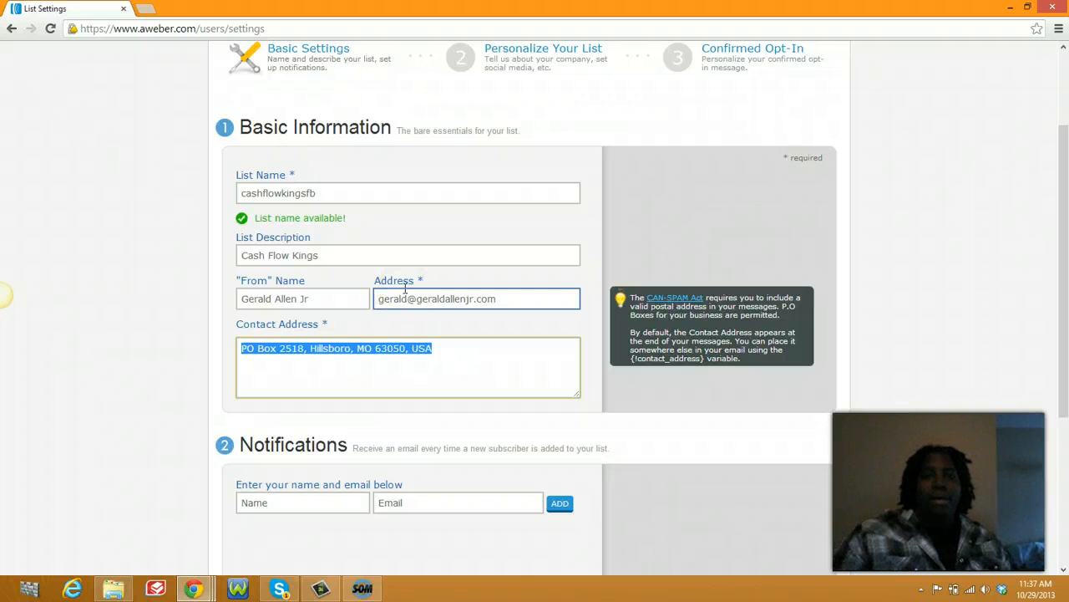
click(418, 282)
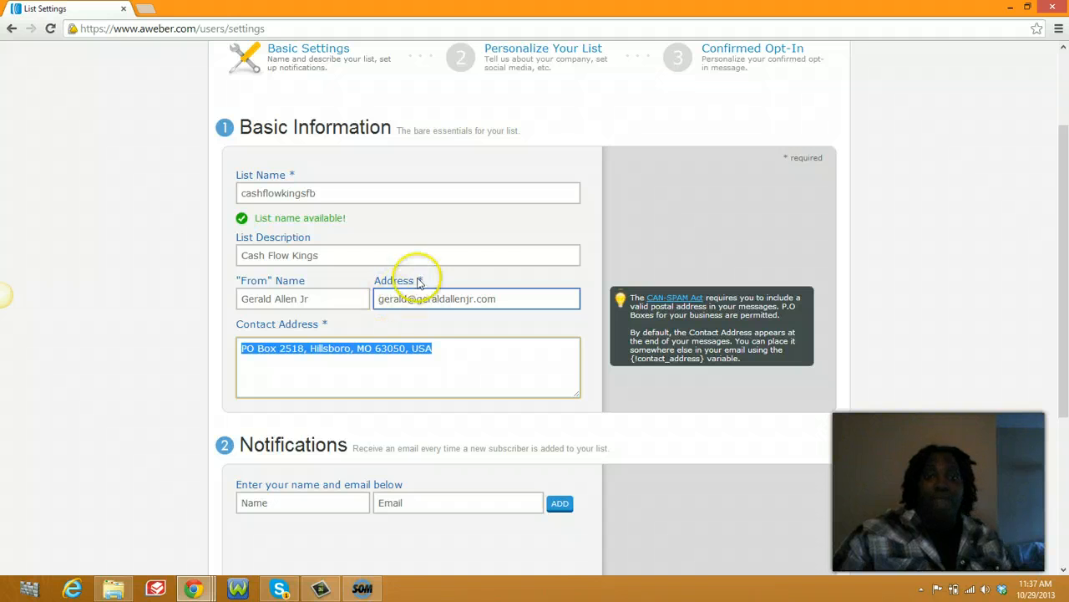
click(447, 352)
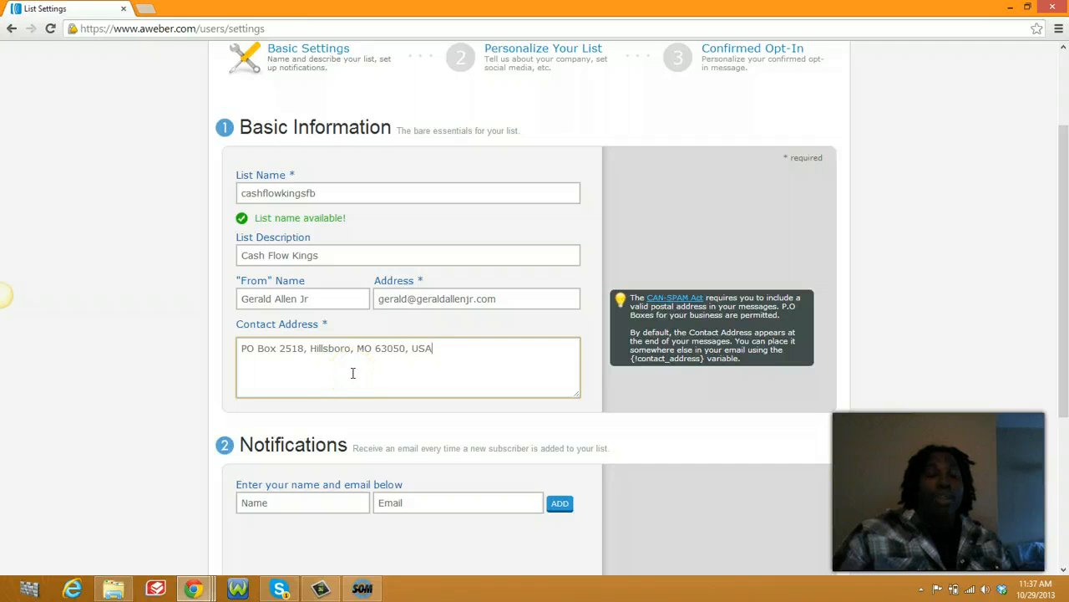
drag(406, 370, 431, 348)
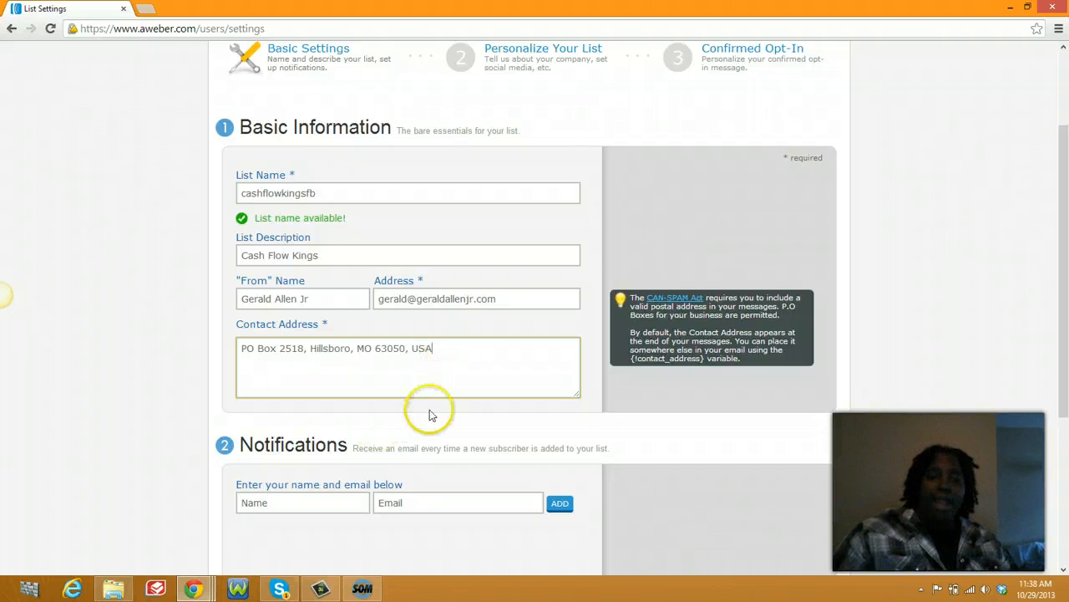
drag(459, 354, 227, 373)
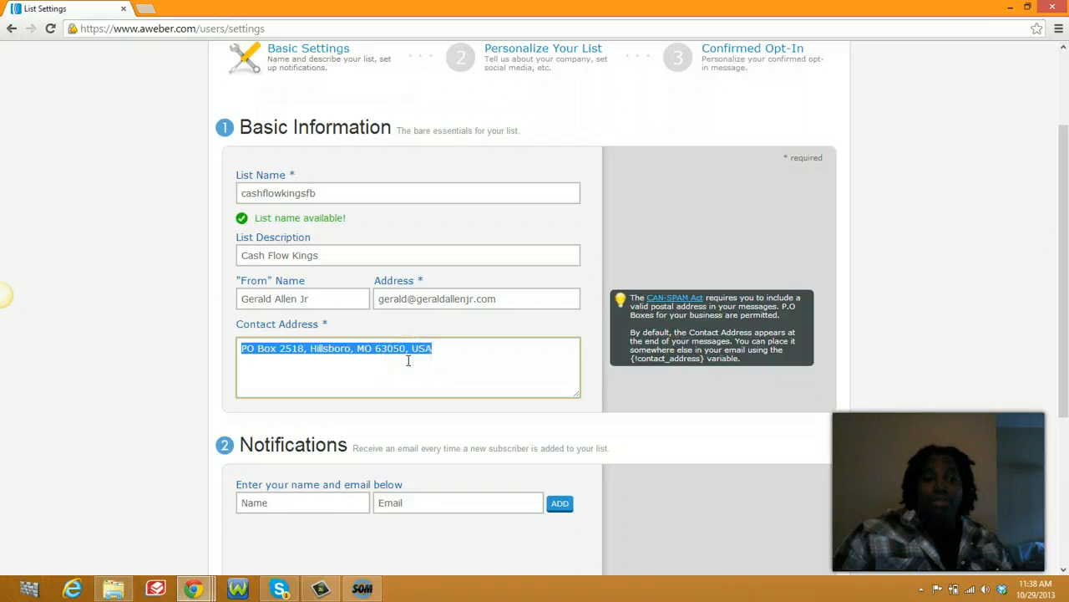
scroll(424, 370, down, 3)
Step: Enter the account owner's full name as the new-subscriber notification recipient
click(349, 309)
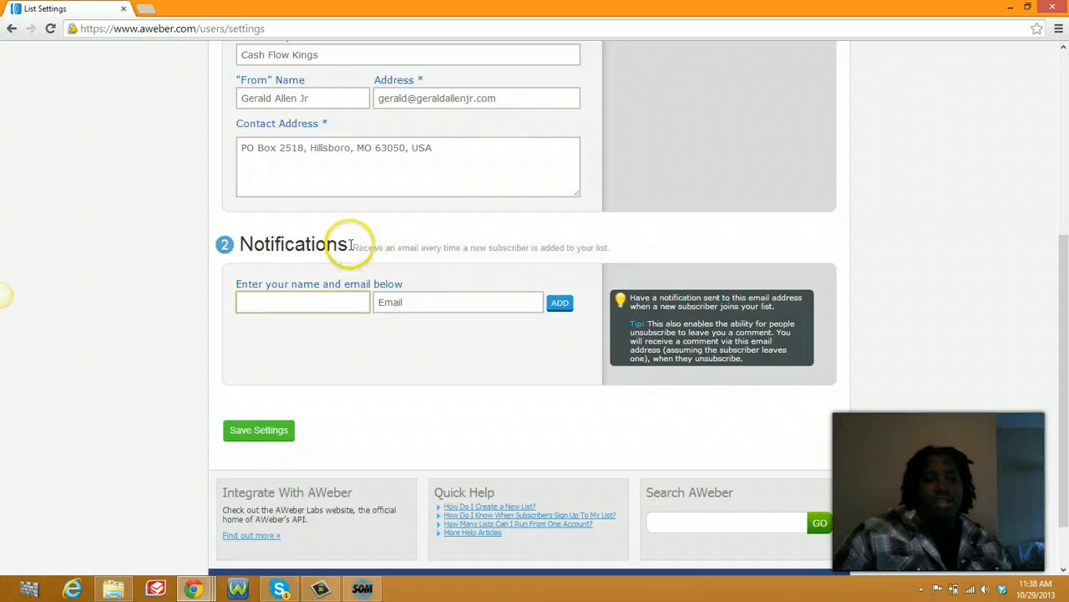
drag(349, 245, 257, 289)
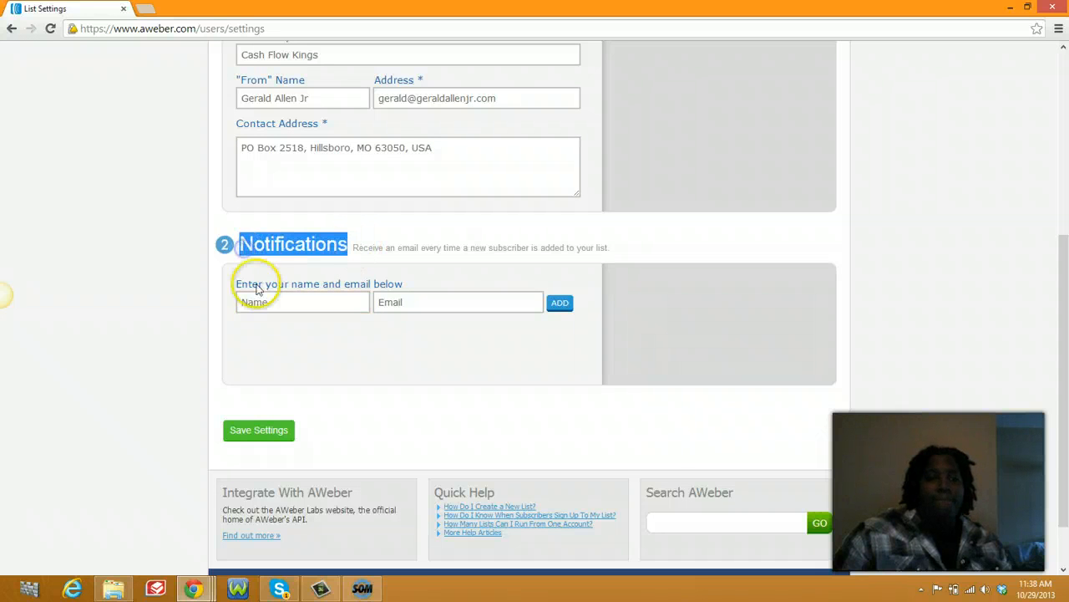
click(259, 303)
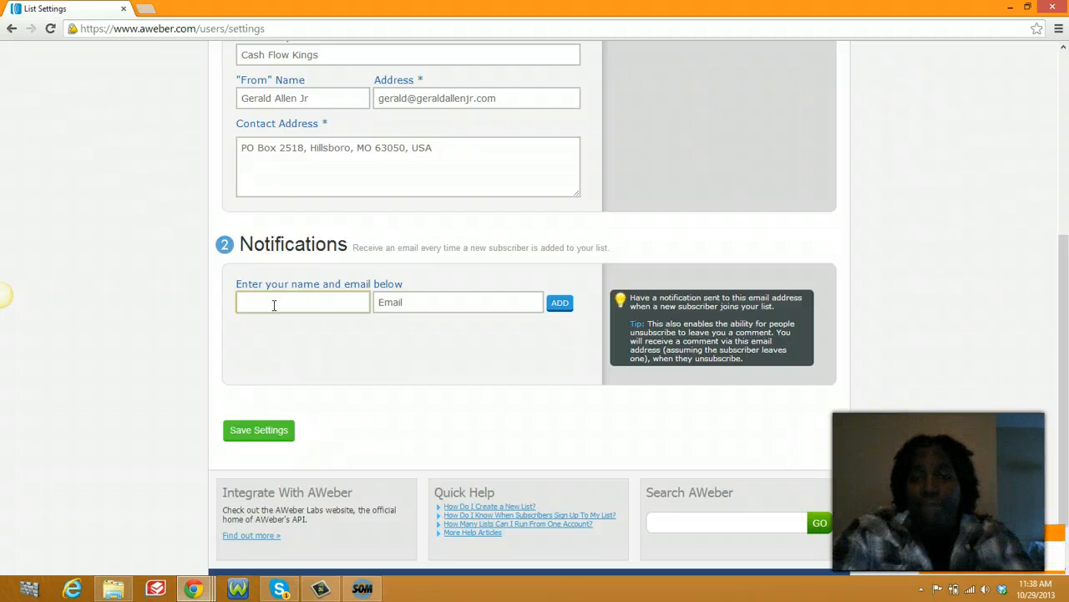
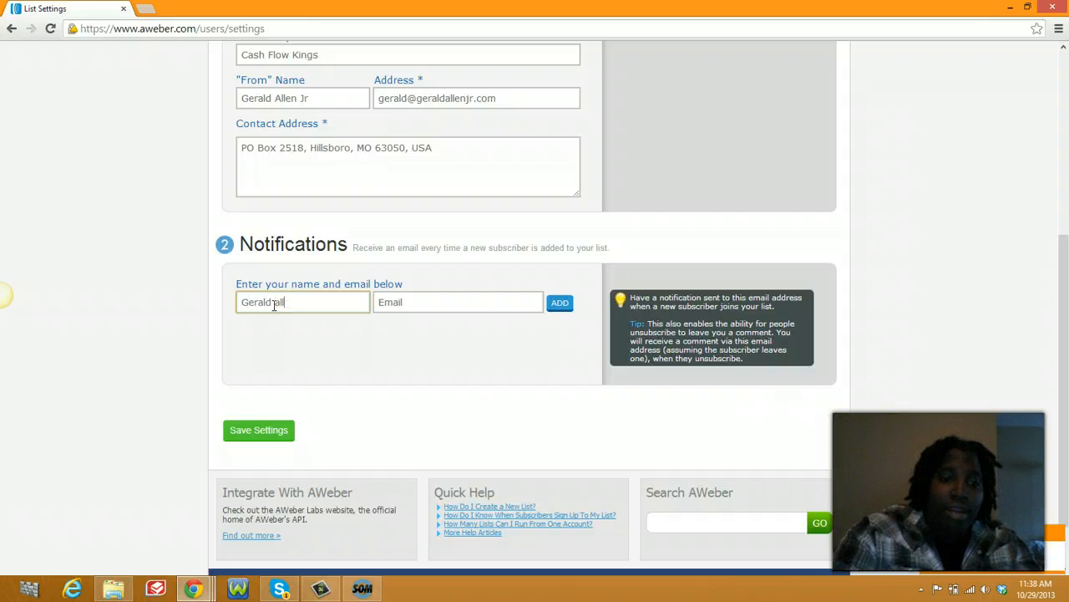
text(Allen J)
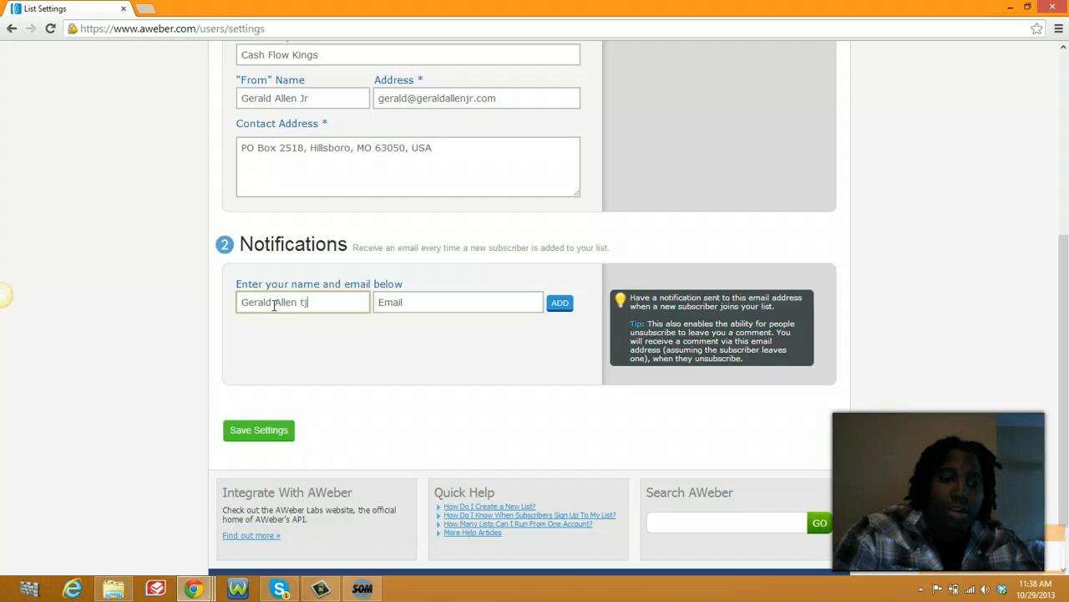
key(Tab)
click(310, 302)
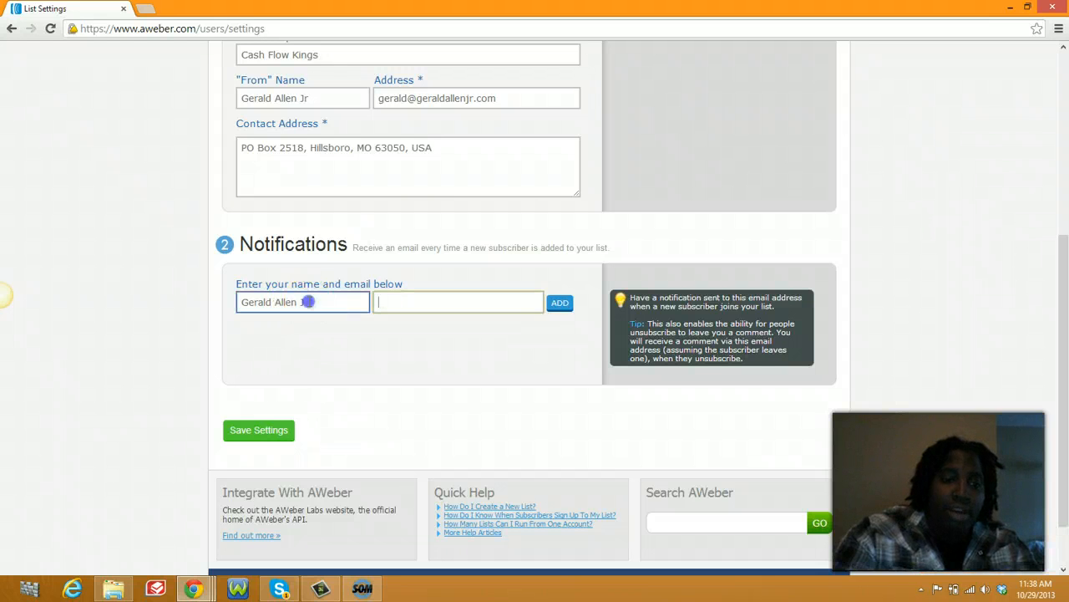
text(r)
Step: Add the owner's domain e-mail as the notification address and save the basic settings
key(Tab)
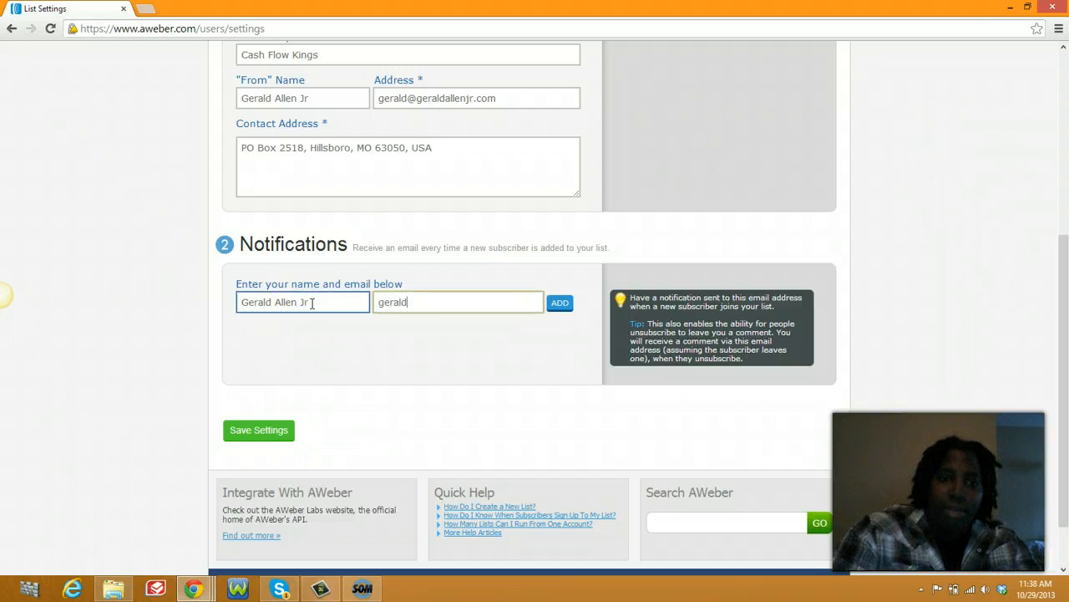
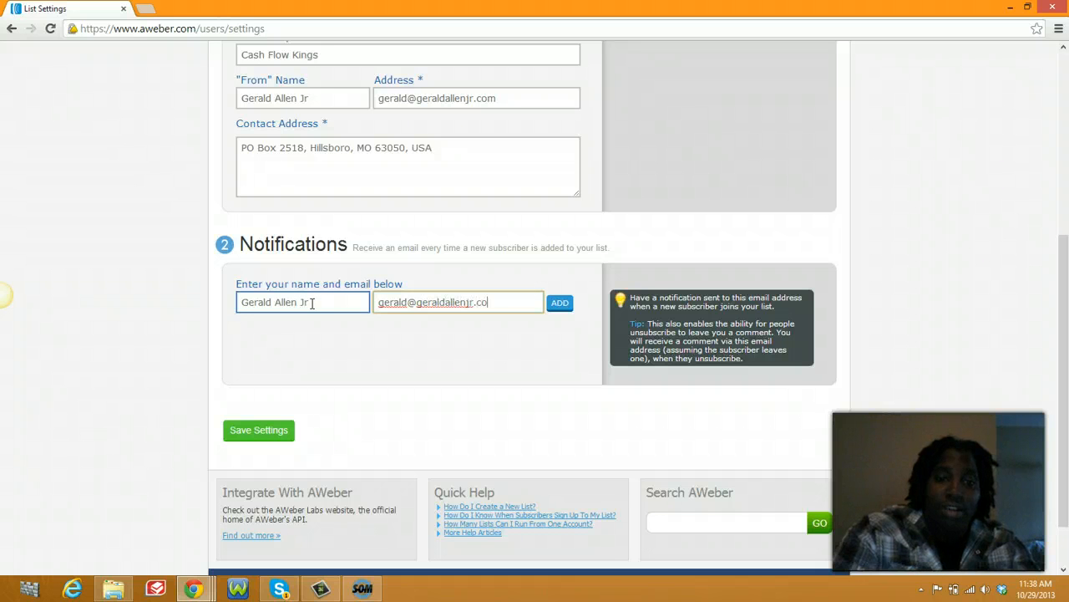
click(336, 306)
click(290, 433)
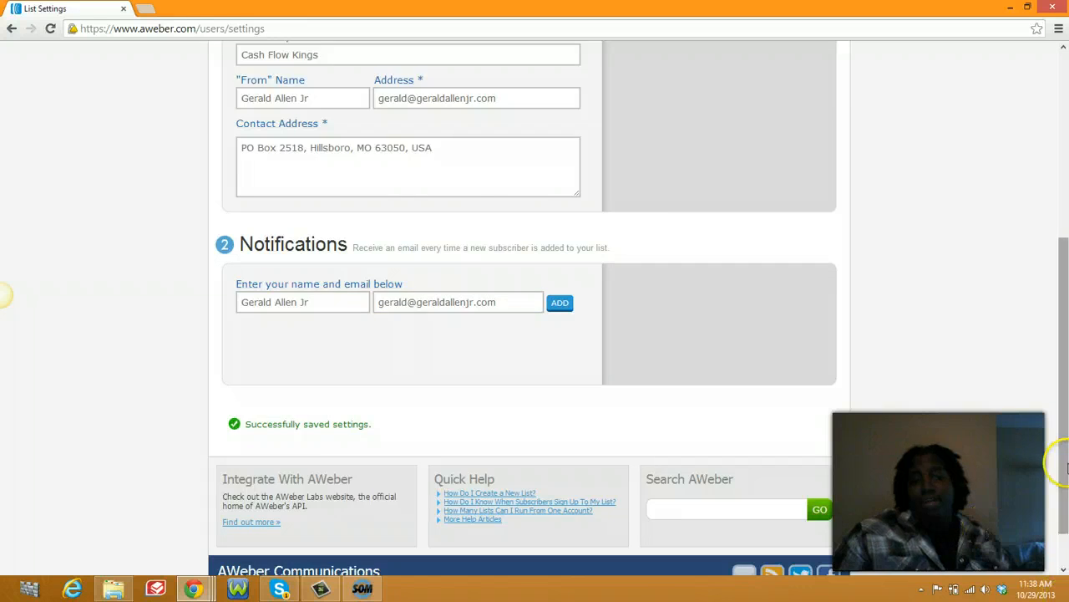
scroll(842, 421, up, 4)
Step: On the Personalize Your List step, set Company Name to 'Cash Flow Kings'
click(526, 187)
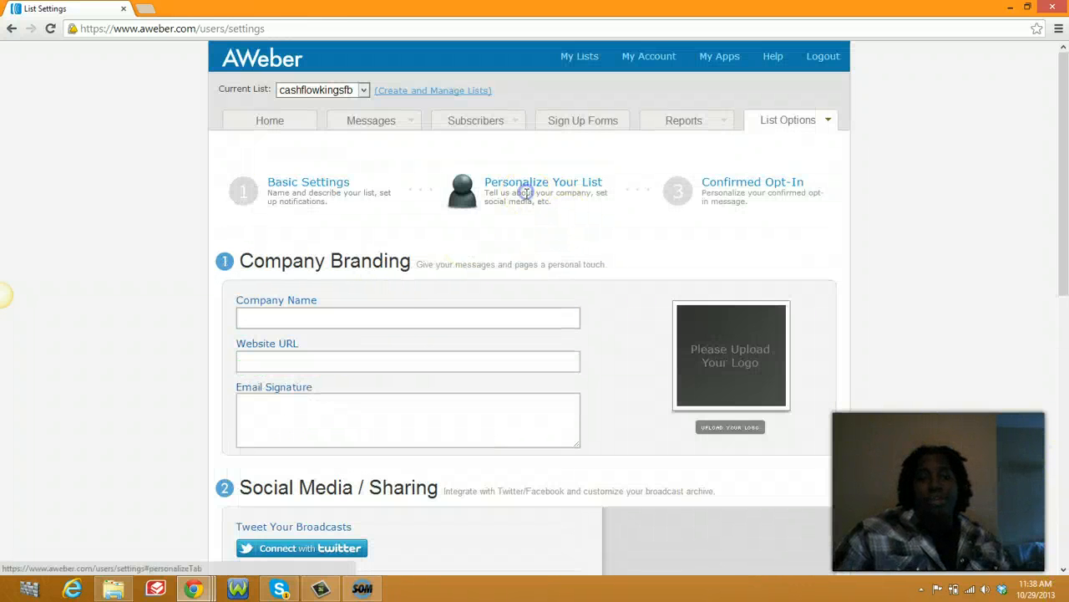
click(414, 314)
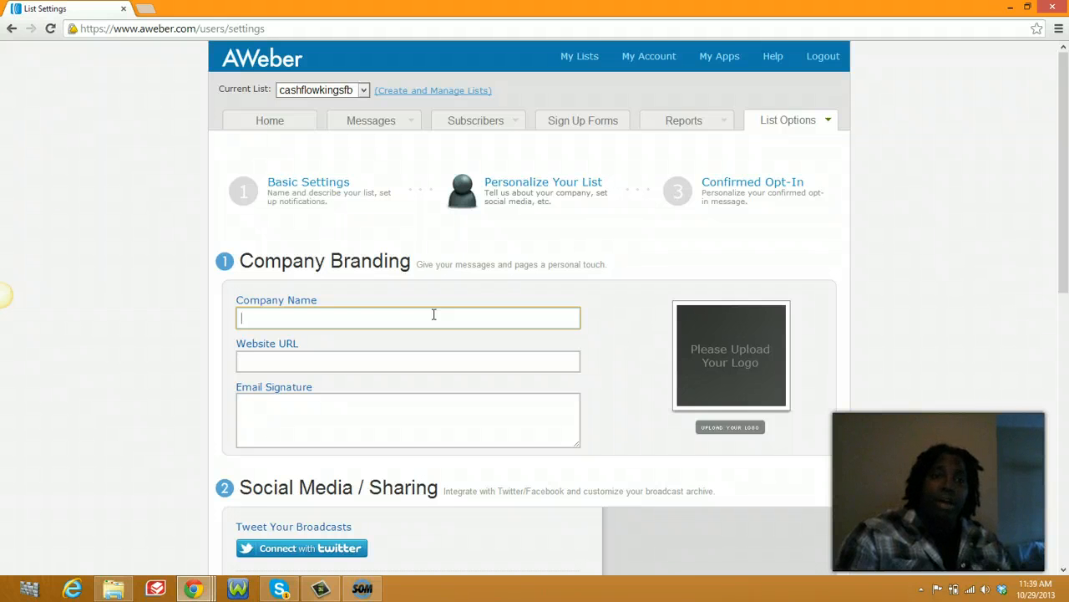
click(410, 318)
text(C)
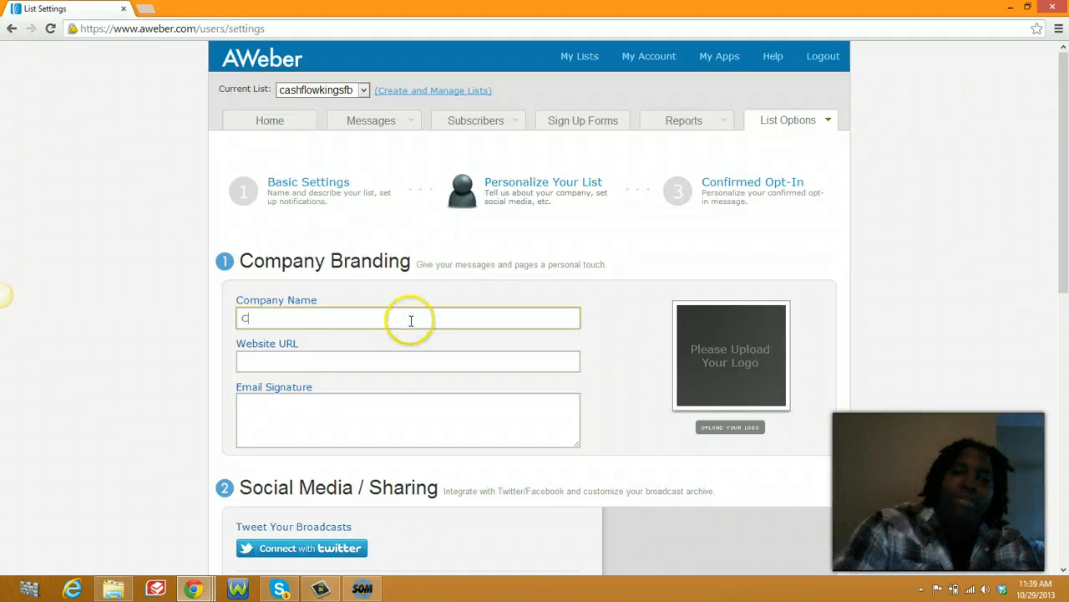
text(ash Flow)
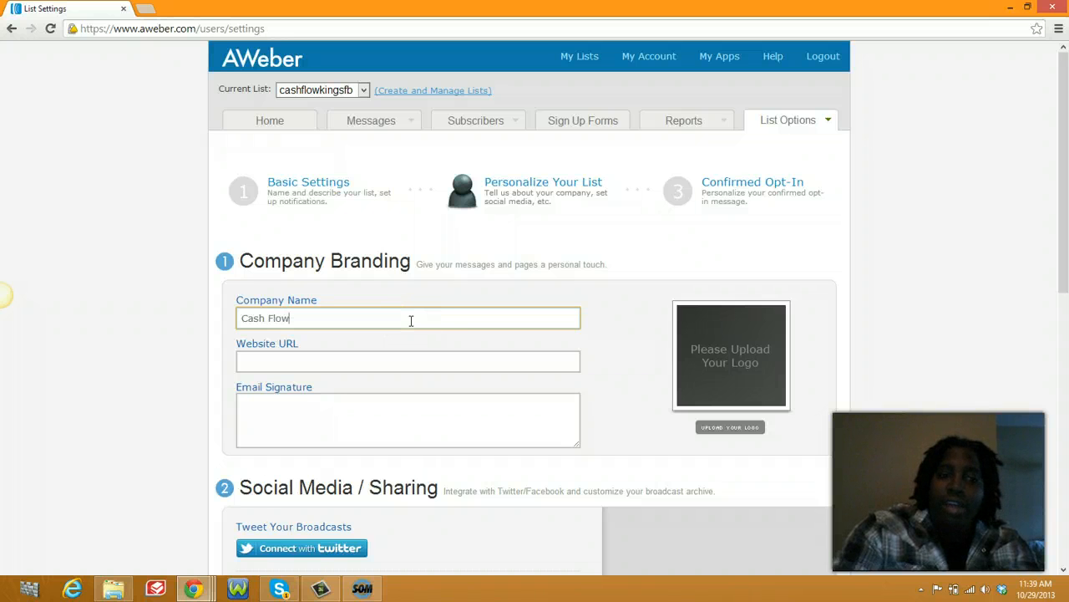
text( Kings)
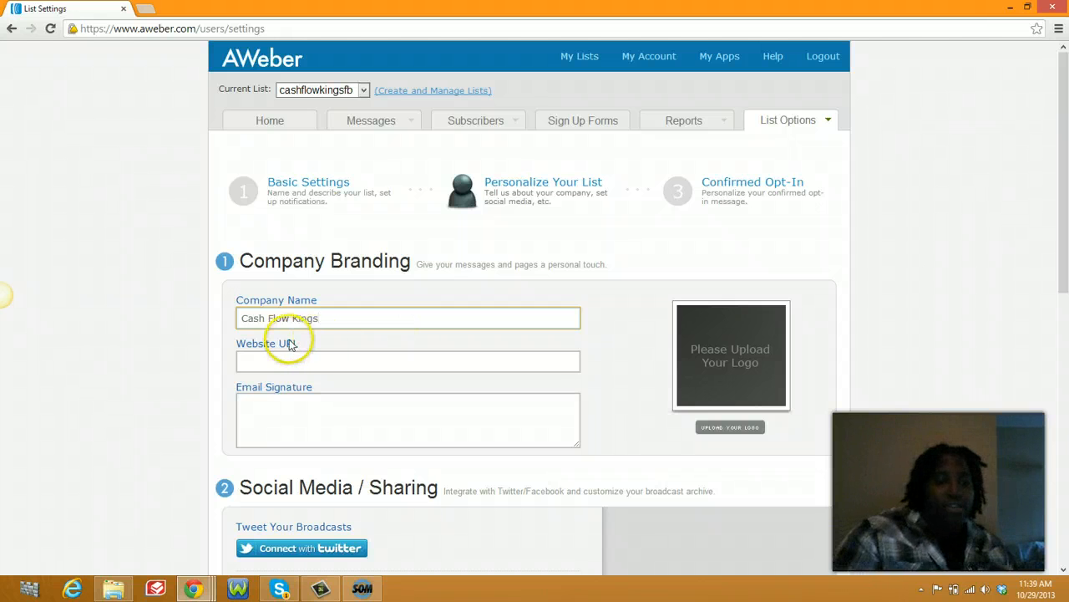
click(309, 366)
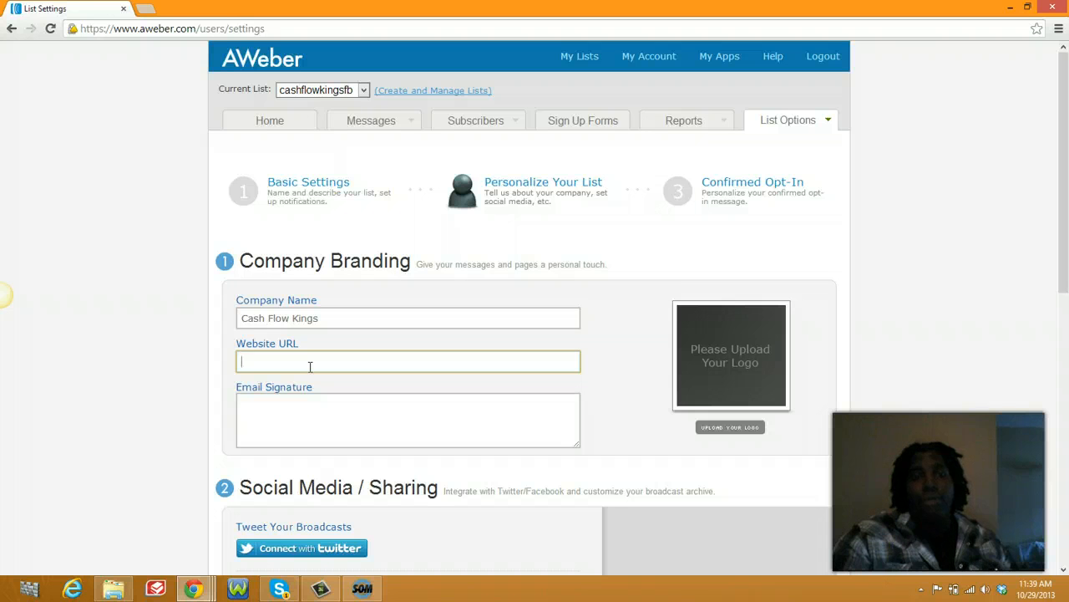
text(g)
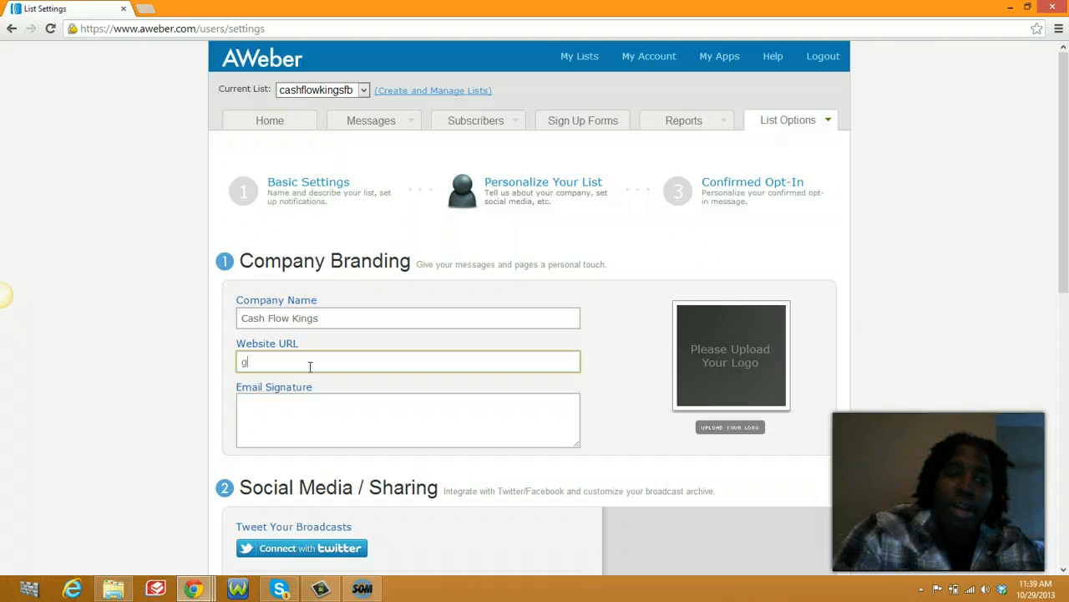
key(BackSpace)
text(ht)
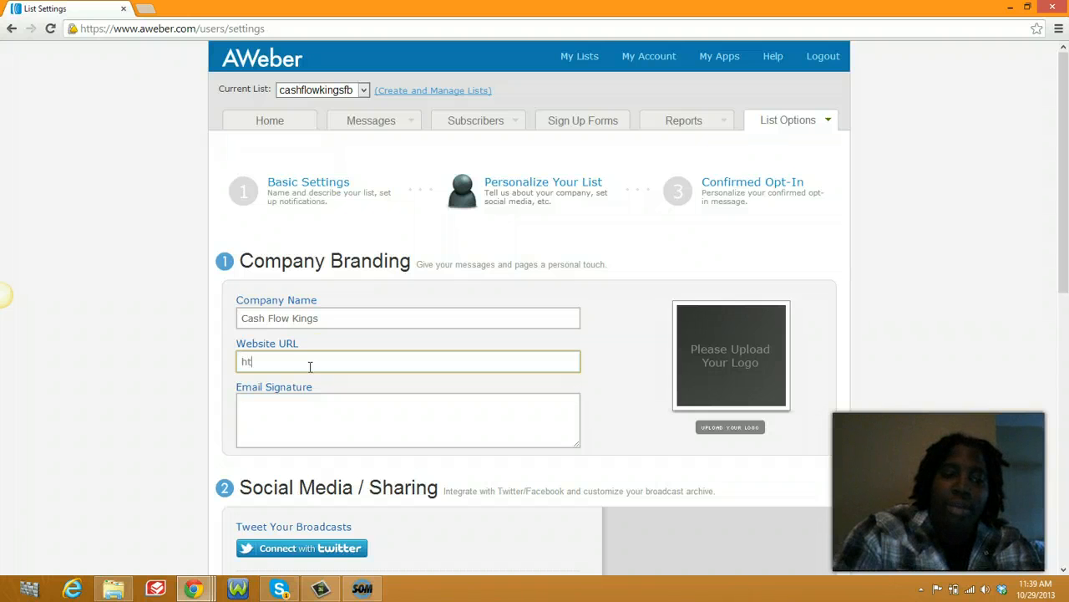
click(318, 360)
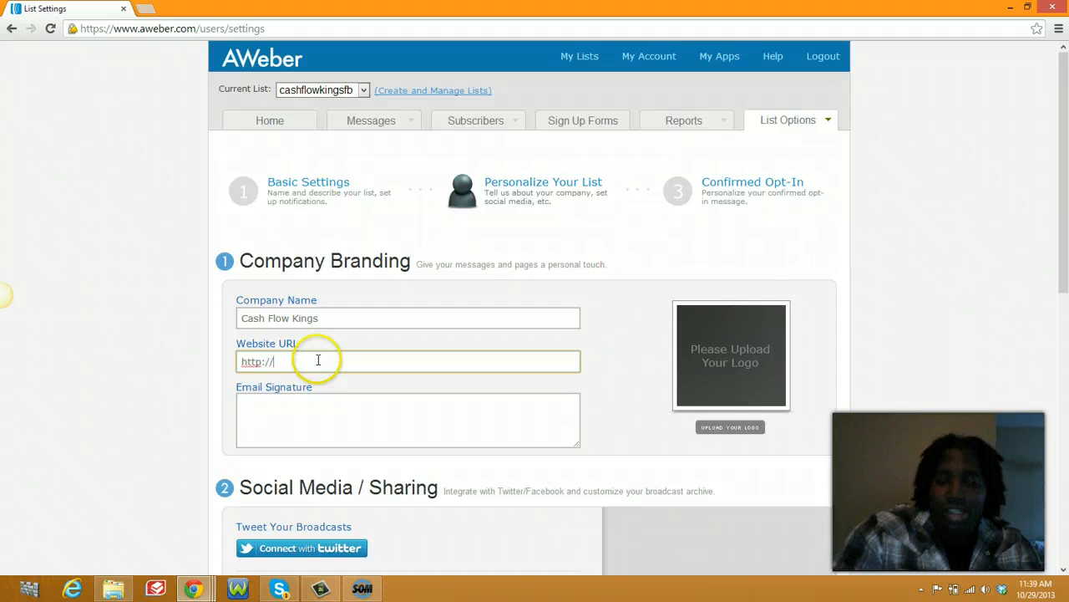
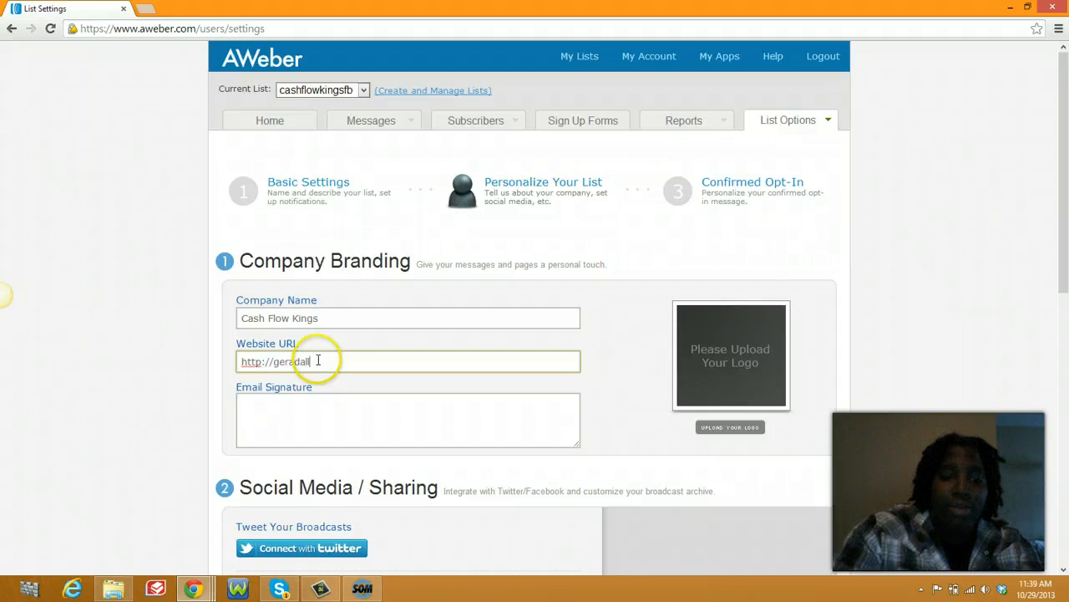
key(BackSpace)
key(BackSpace)
key(BackSpace)
key(BackSpace)
key(BackSpace)
key(BackSpace)
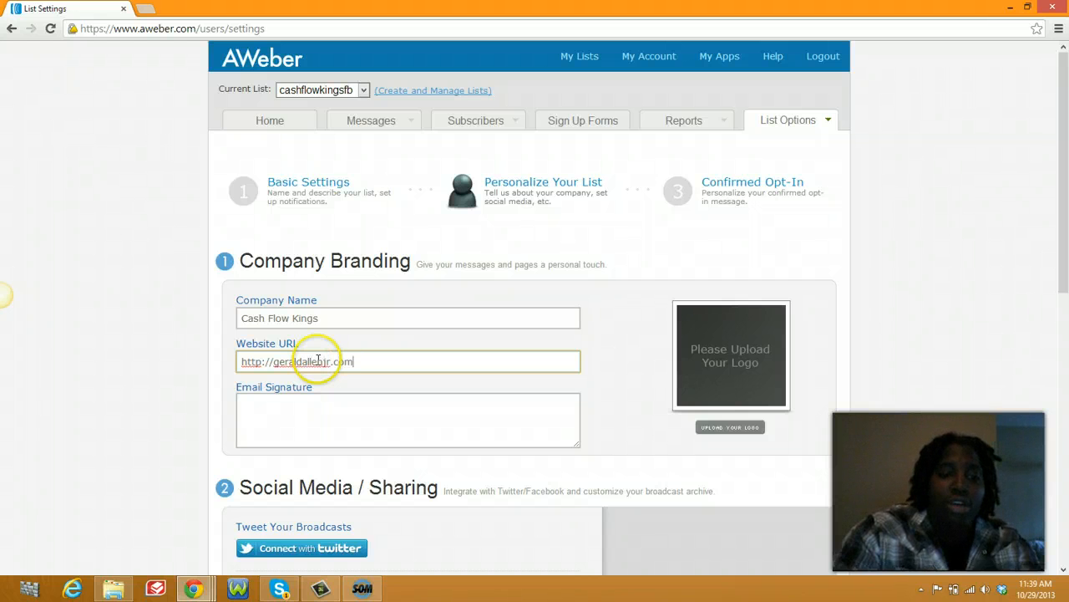
click(328, 416)
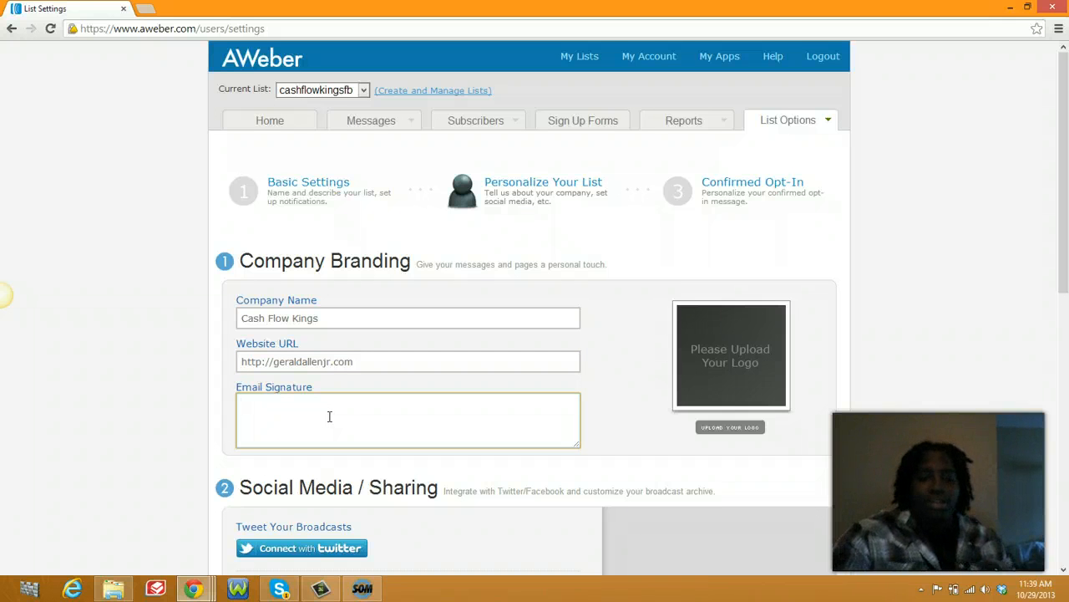
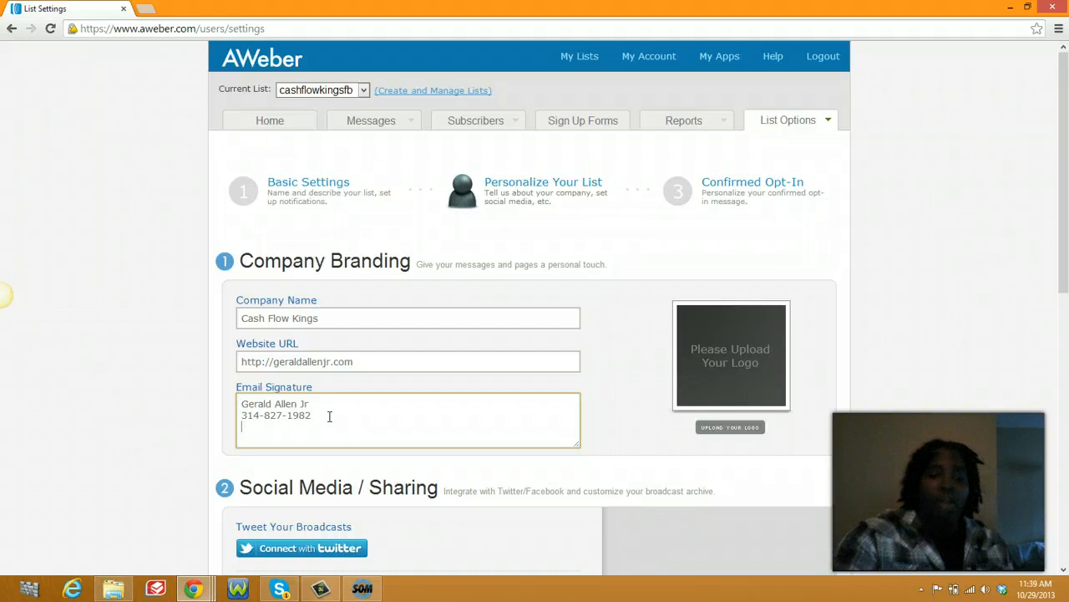
Step: Write the signature: sender's name, phone number, Skype handle and e-mail on separate lines
text(skype)
click(321, 425)
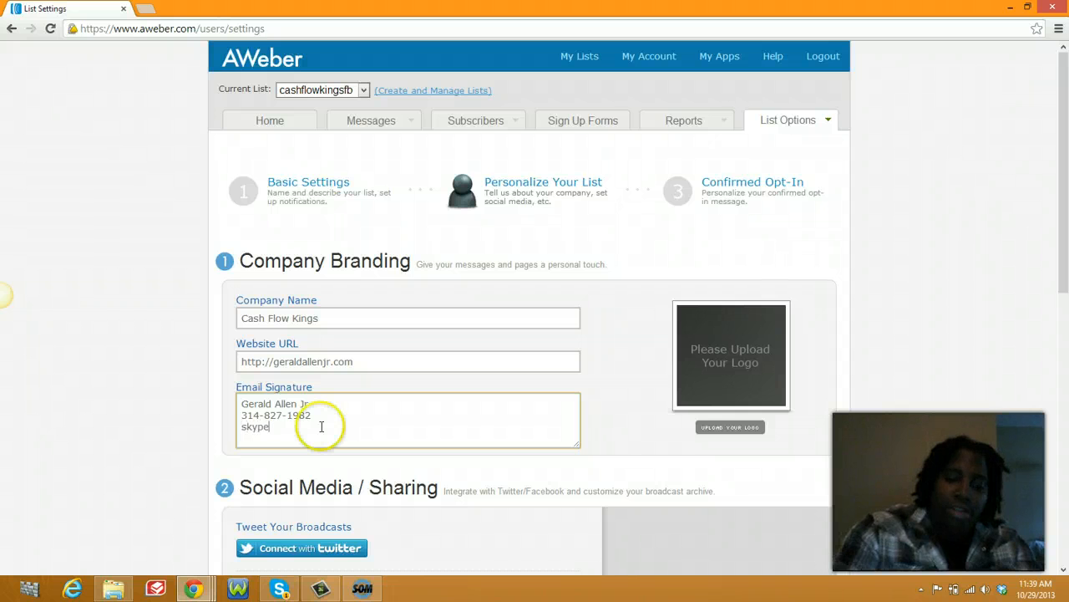
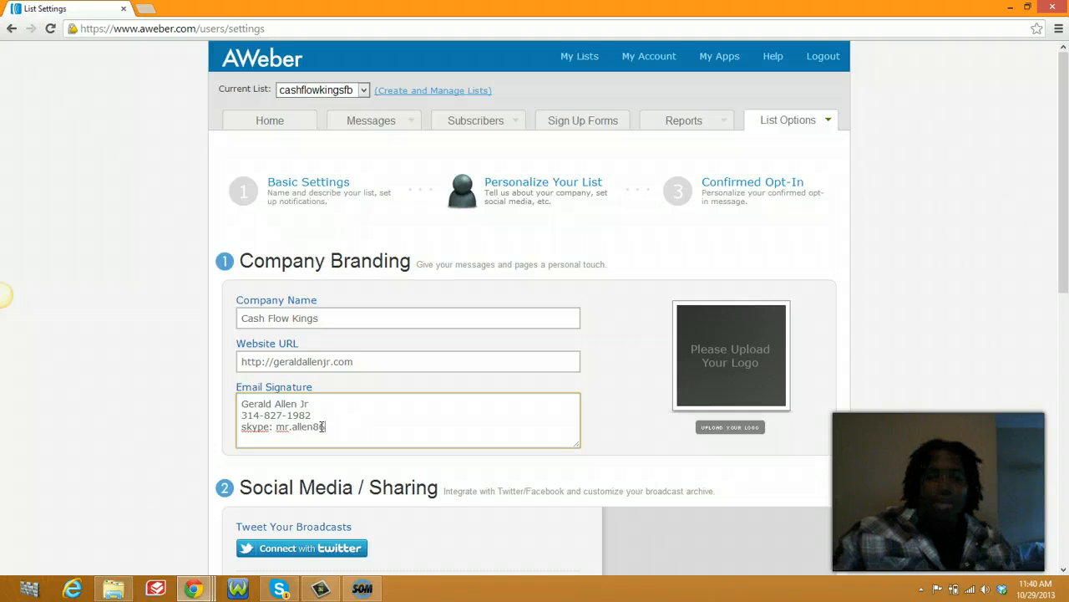
key(Return)
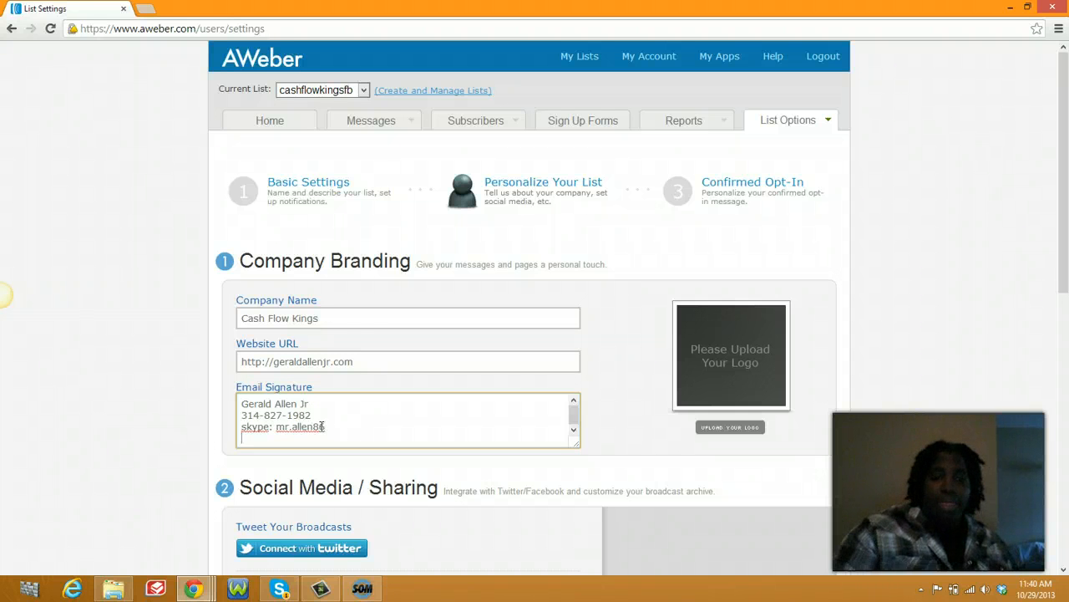
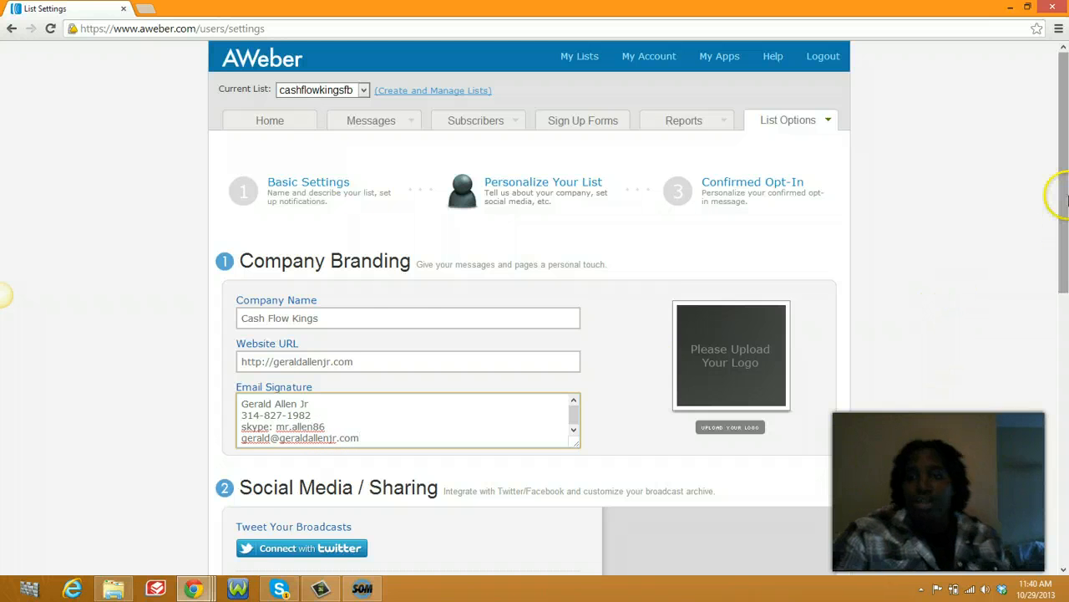
click(344, 317)
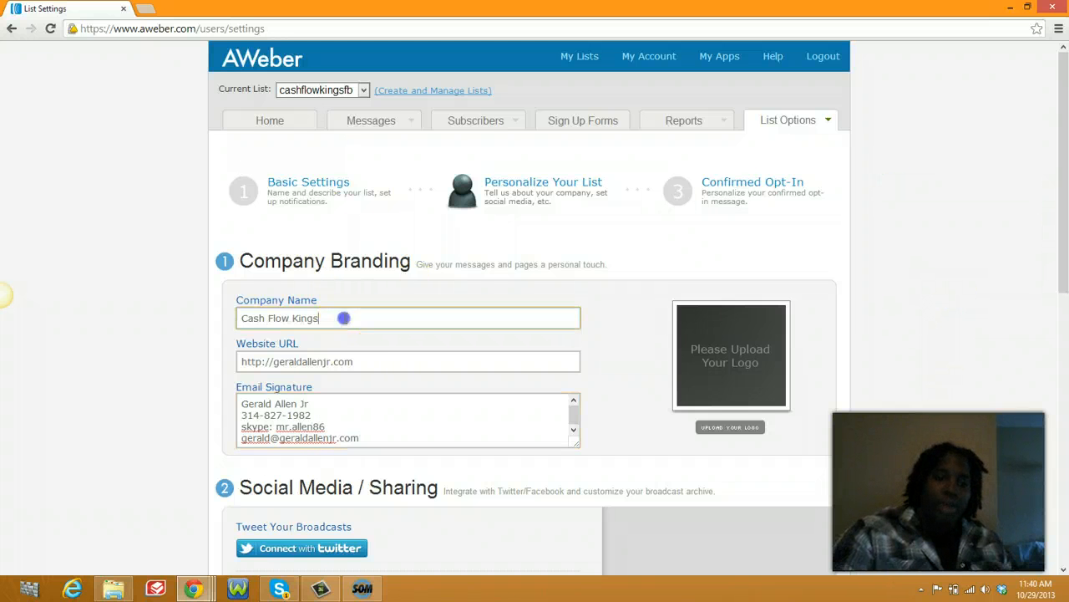
click(359, 351)
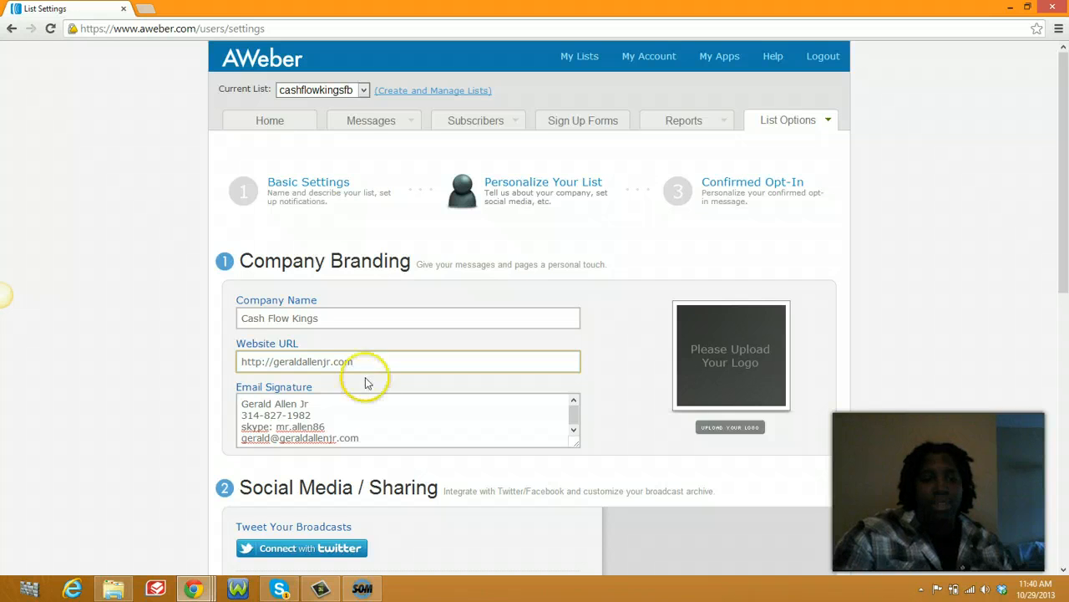
click(362, 406)
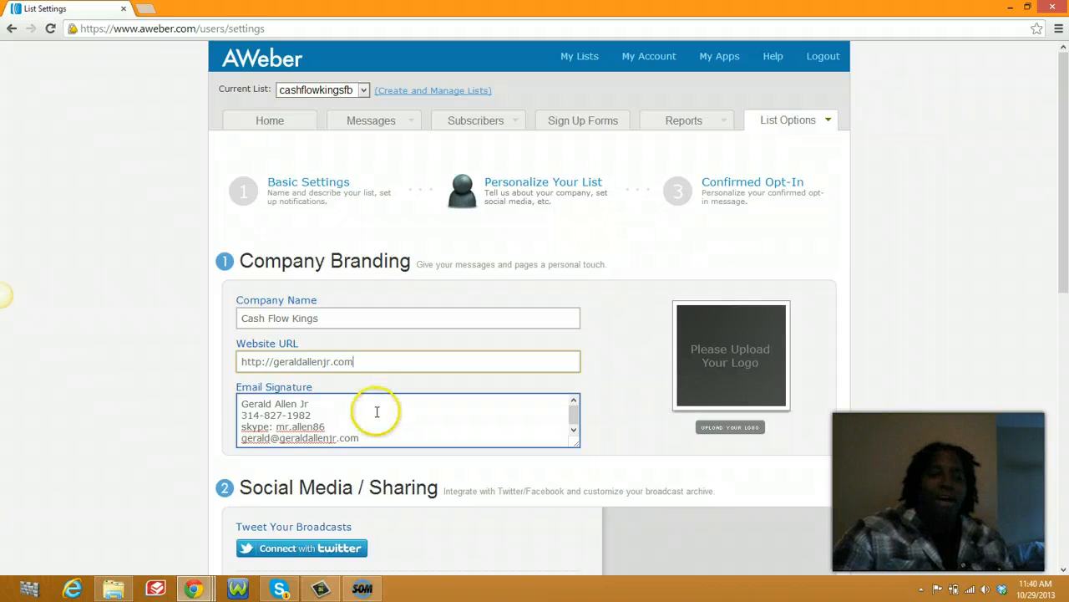
click(375, 412)
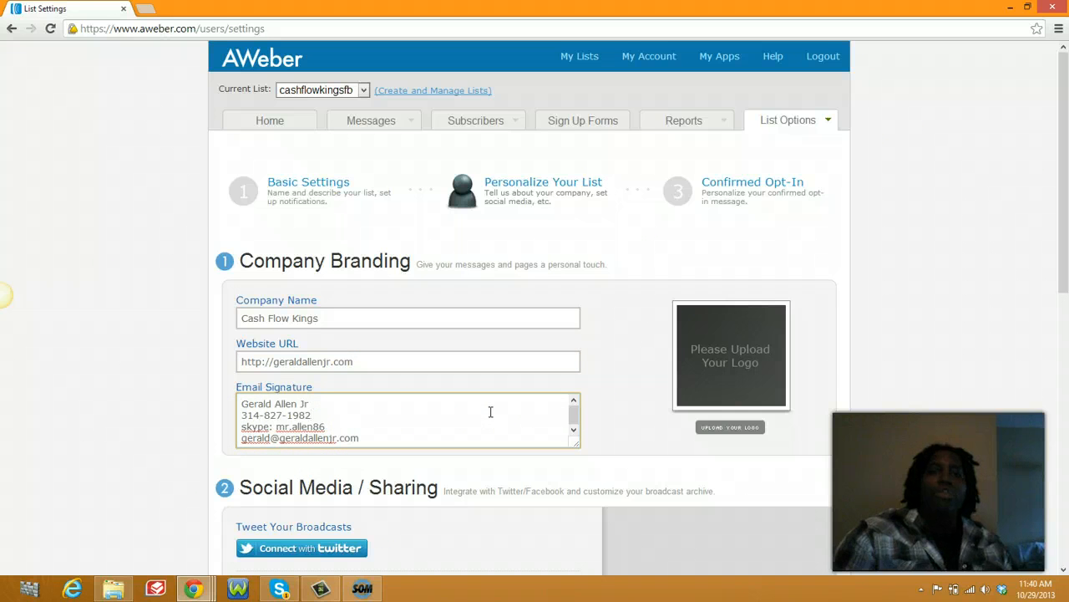
Step: Save the Personalize Your List settings and check the success confirmation
scroll(554, 406, down, 7)
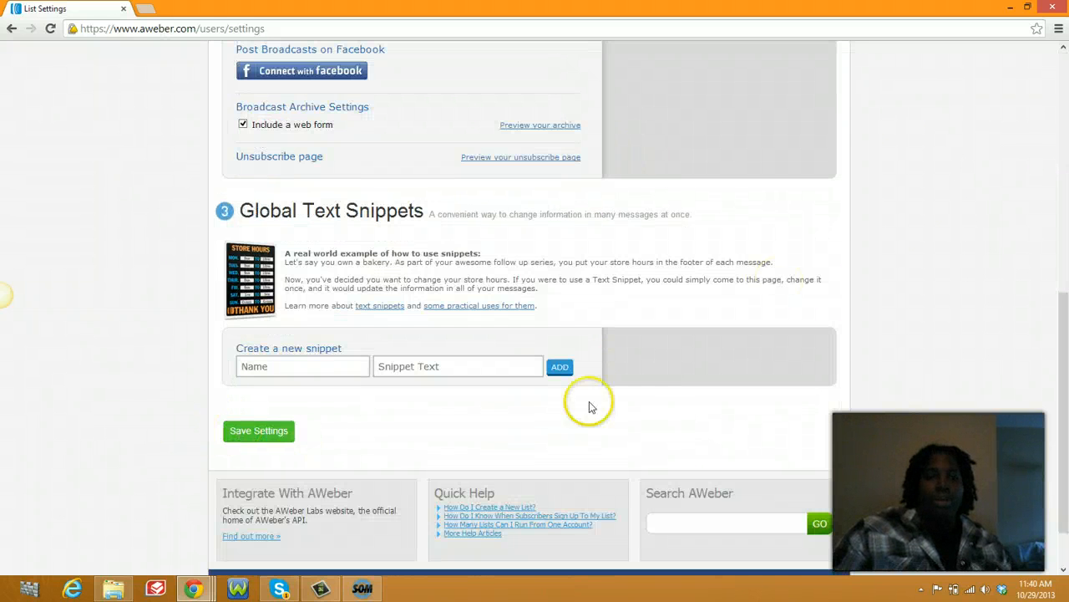
click(258, 431)
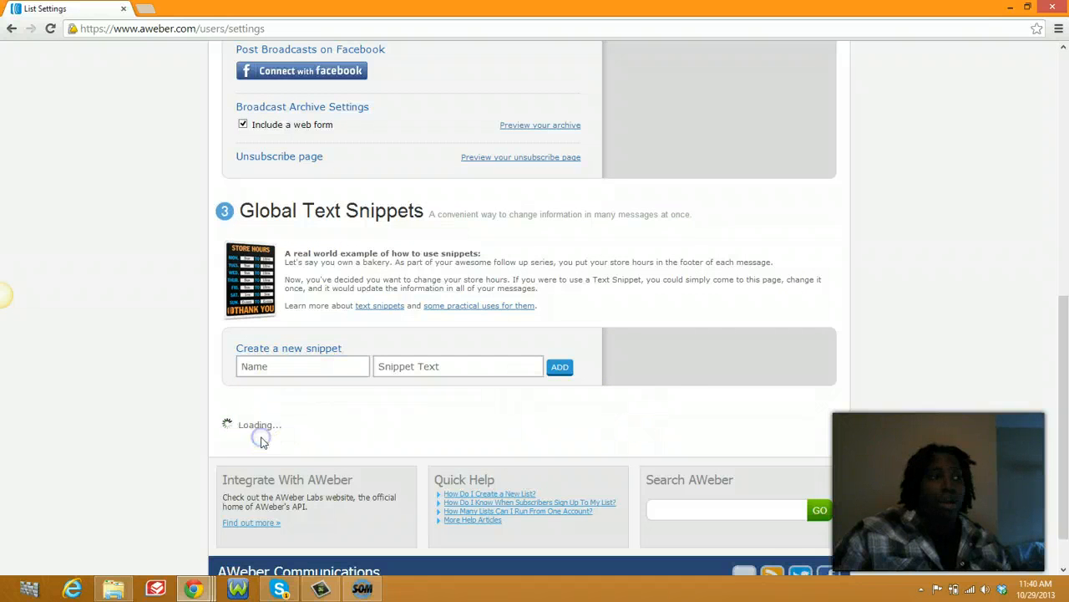
scroll(649, 357, up, 5)
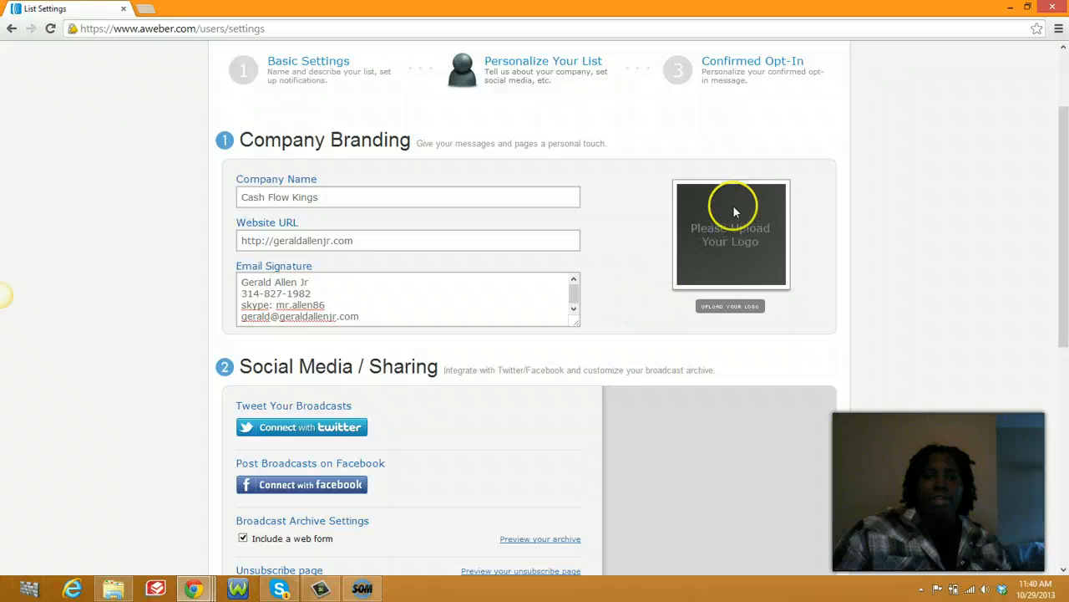
Step: View the Confirmed Opt-In message, keeping the default subject 'Confirm your subscription'
click(724, 76)
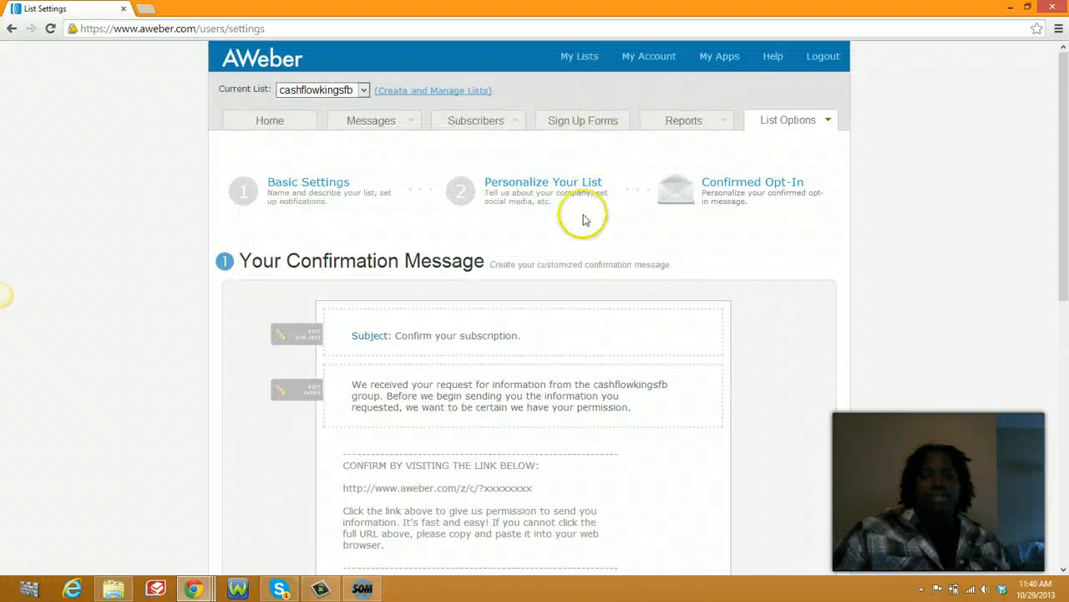
scroll(577, 213, down, 2)
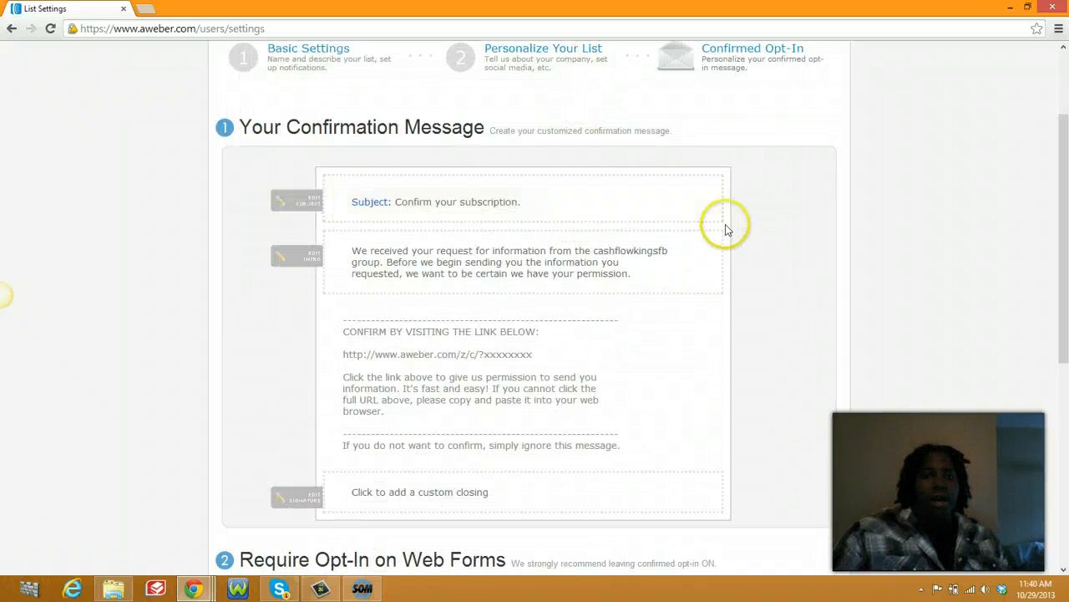
click(518, 202)
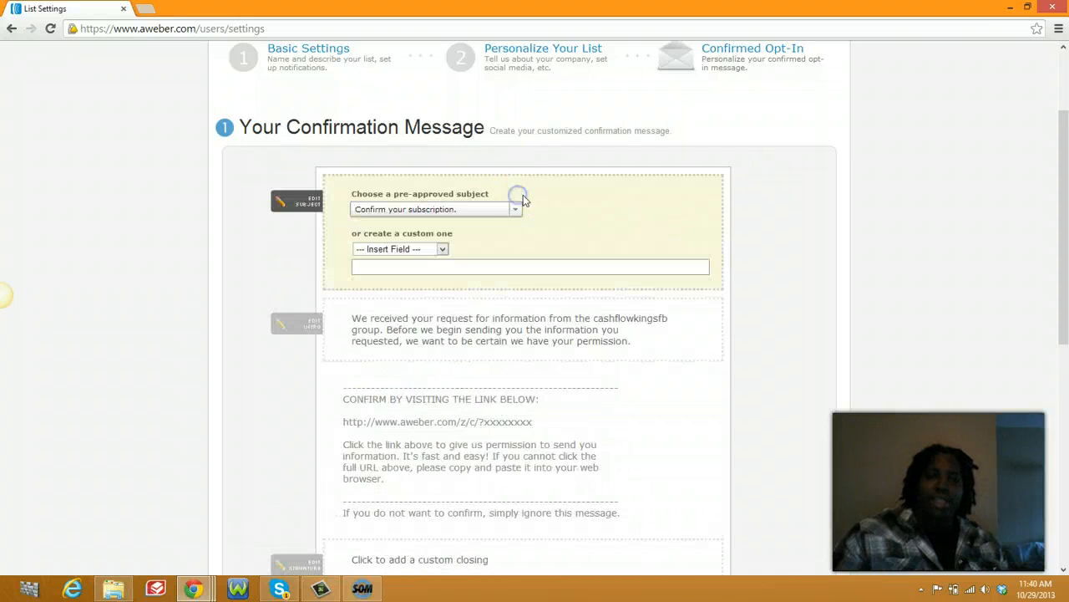
click(866, 365)
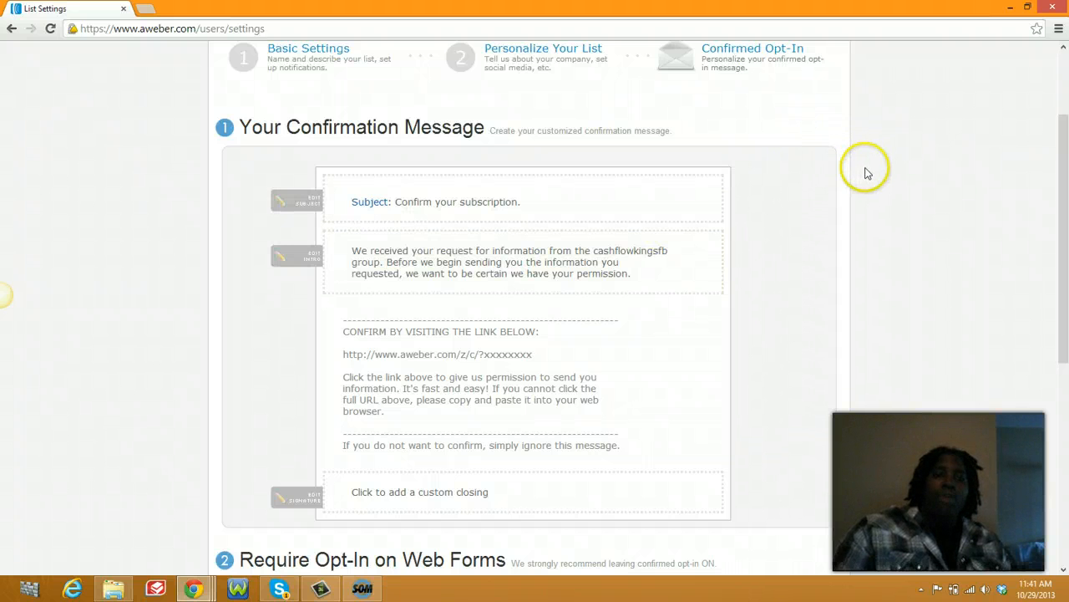
scroll(919, 174, down, 1)
scroll(969, 201, down, 3)
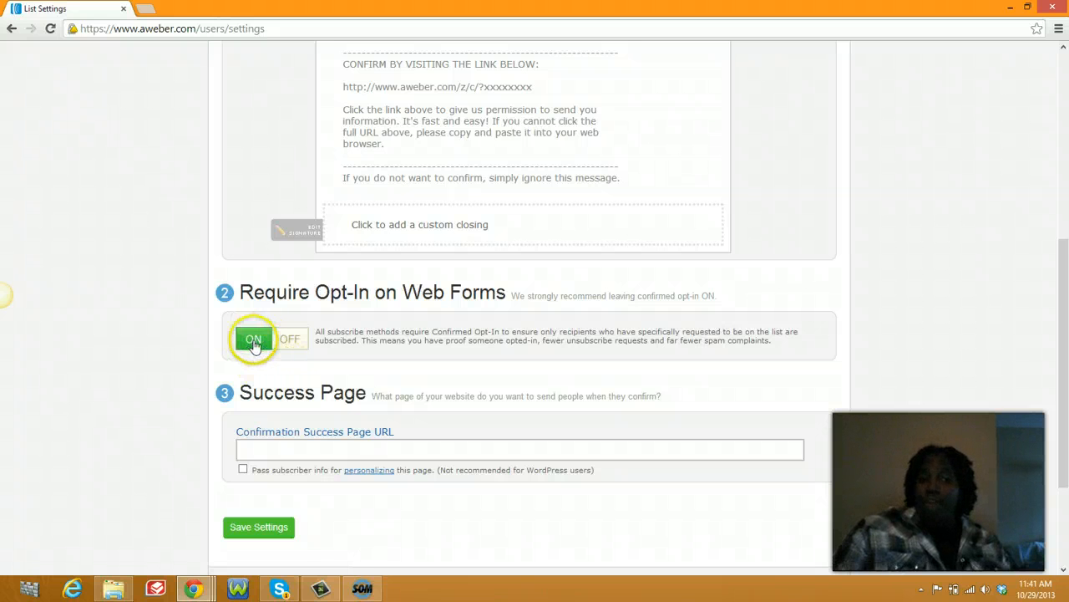
click(284, 454)
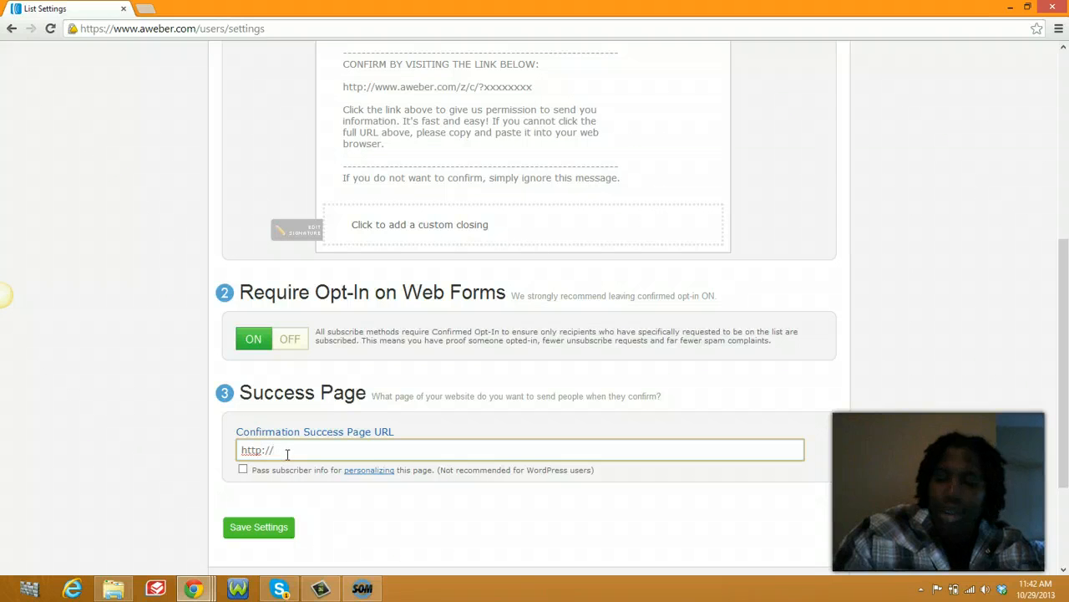
text(15kin)
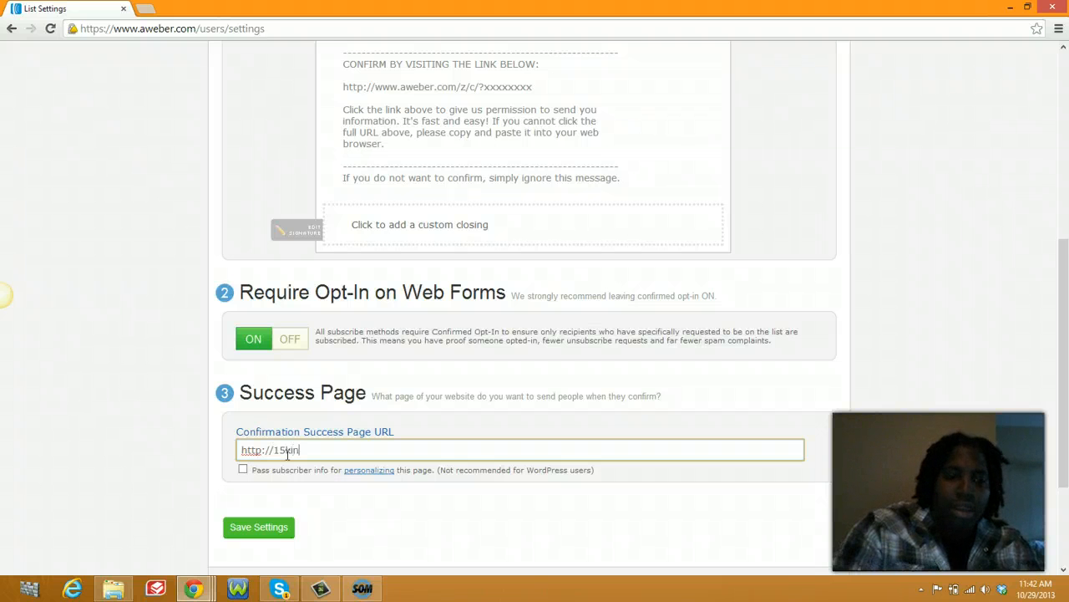
text(12we)
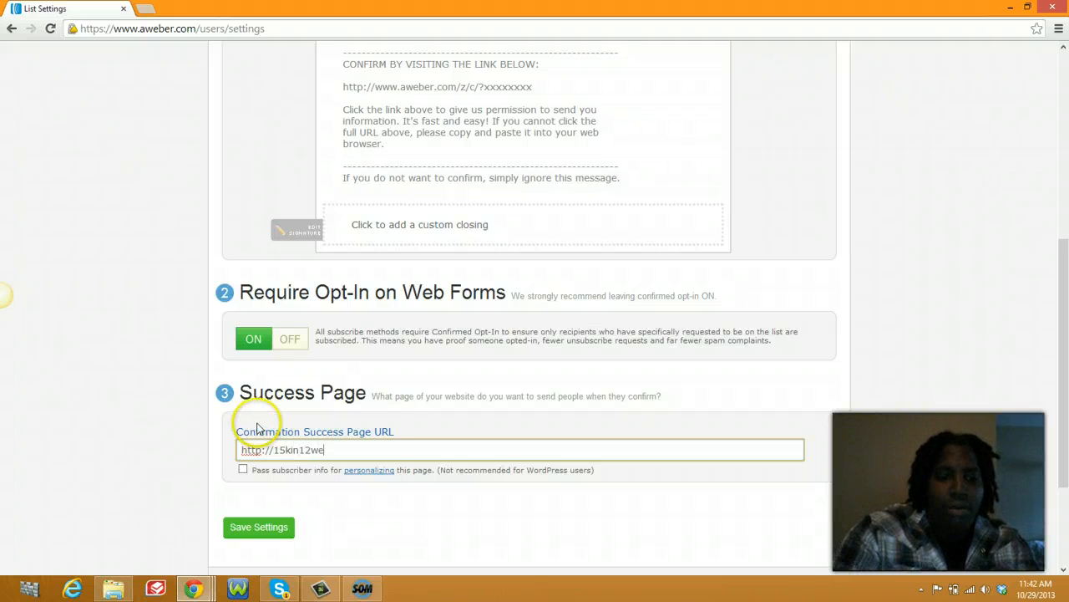
text(eks.com)
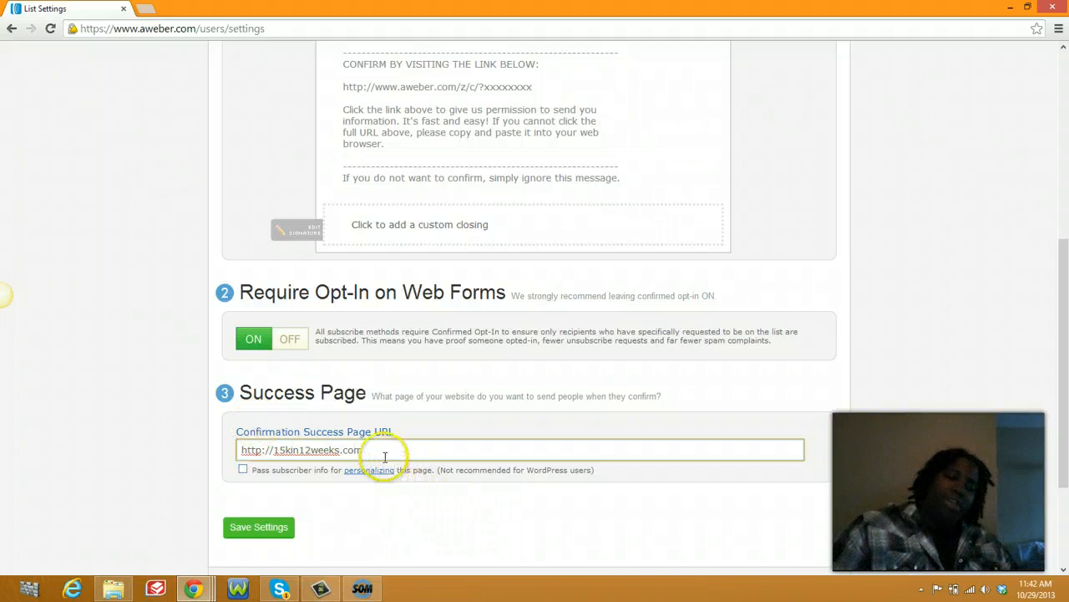
drag(384, 456, 238, 449)
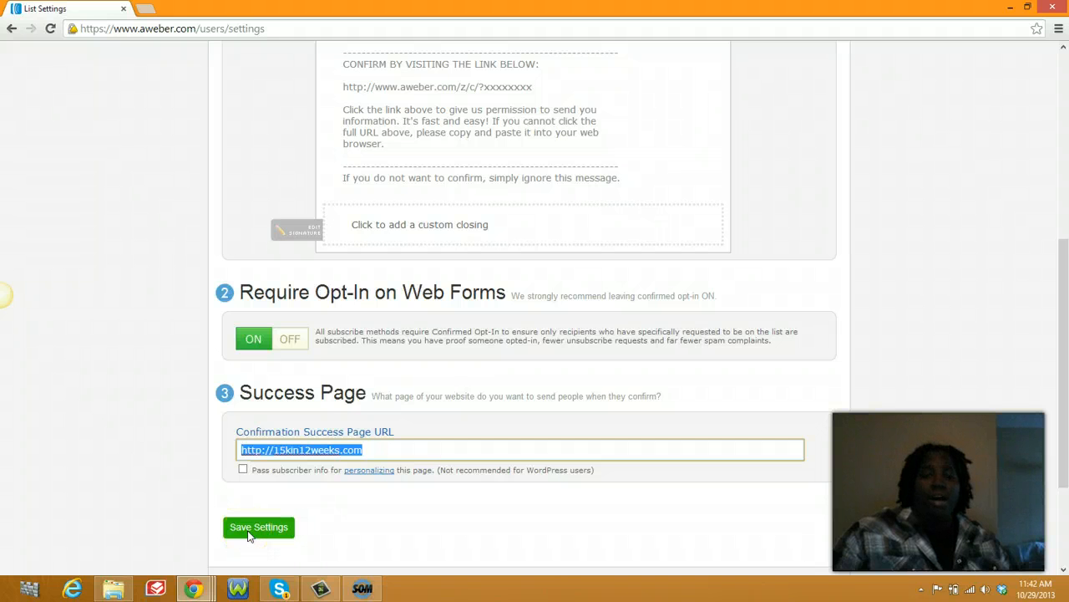
click(247, 529)
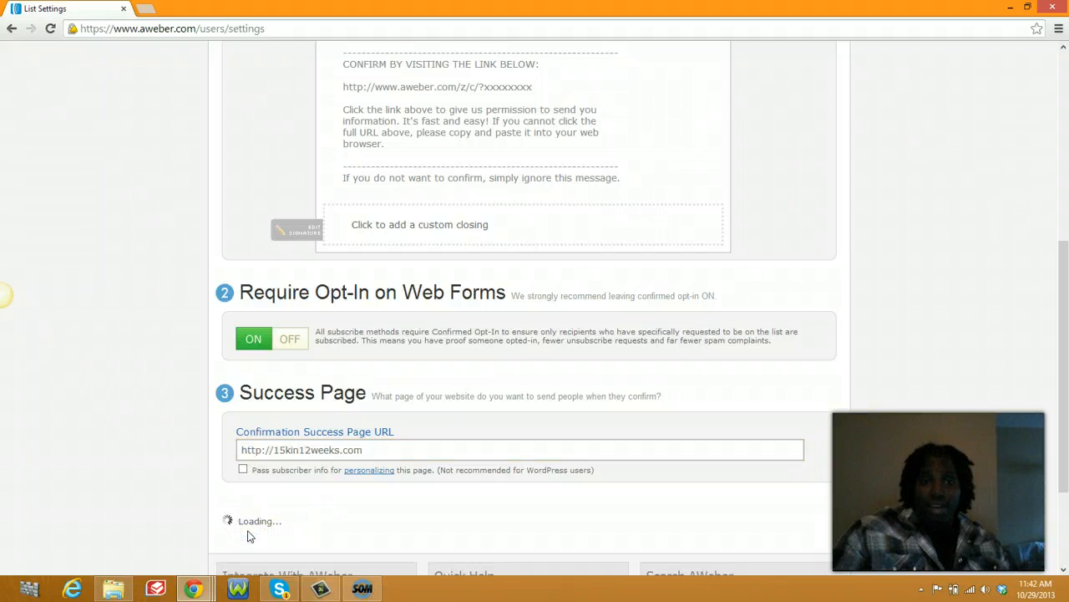
scroll(1018, 452, up, 3)
scroll(944, 367, down, 1)
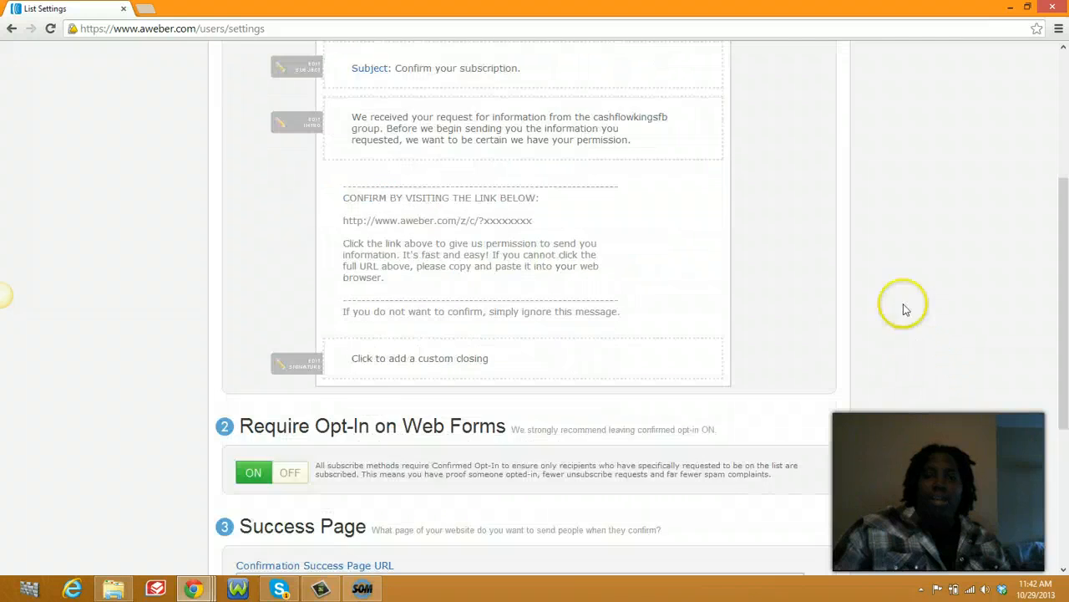
scroll(835, 276, up, 2)
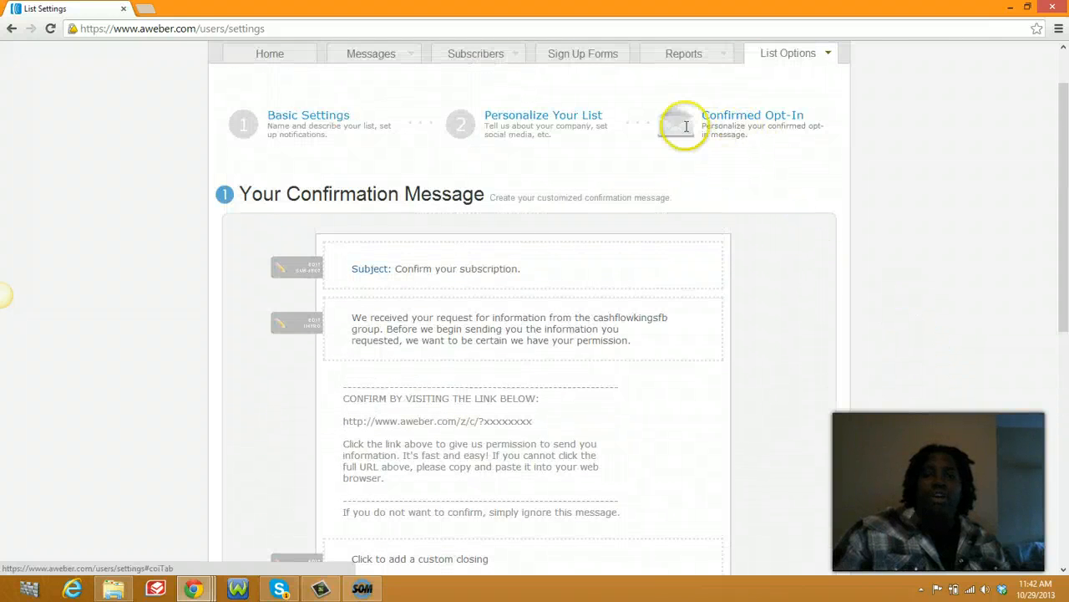
scroll(735, 147, up, 2)
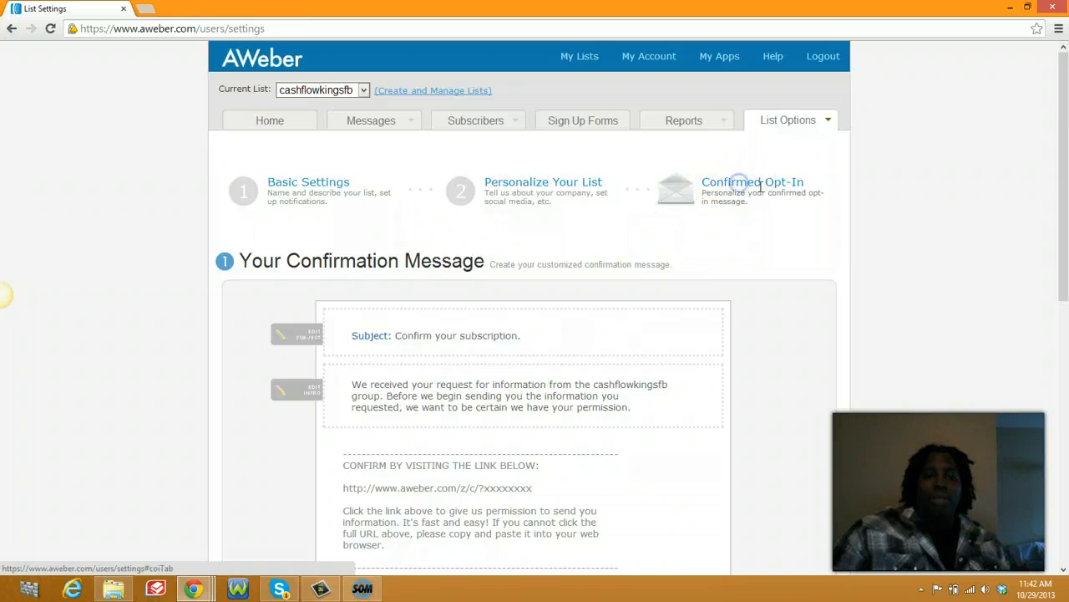
scroll(752, 194, down, 4)
scroll(793, 196, down, 1)
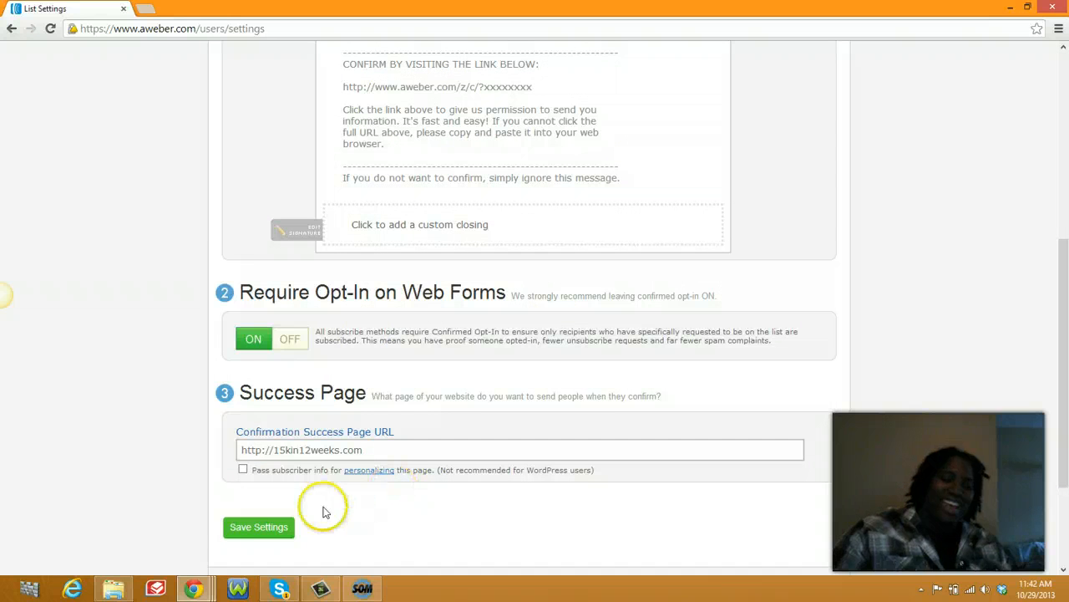
click(236, 533)
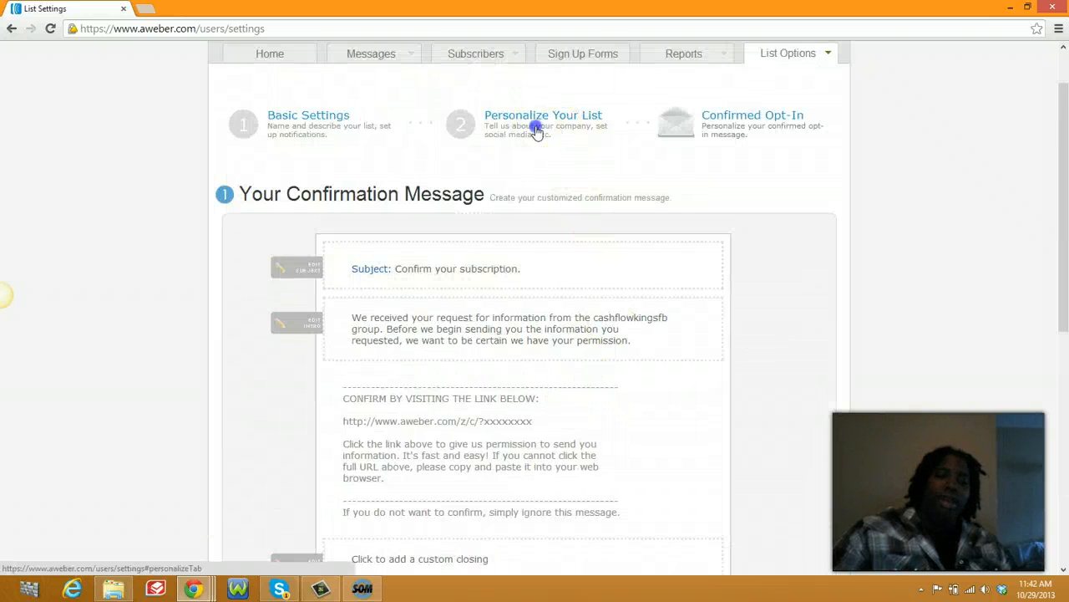
Step: Review the Personalize Your List step, then return to Confirmed Opt-In to verify opt-in ON and the URL
click(537, 132)
scroll(434, 339, down, 5)
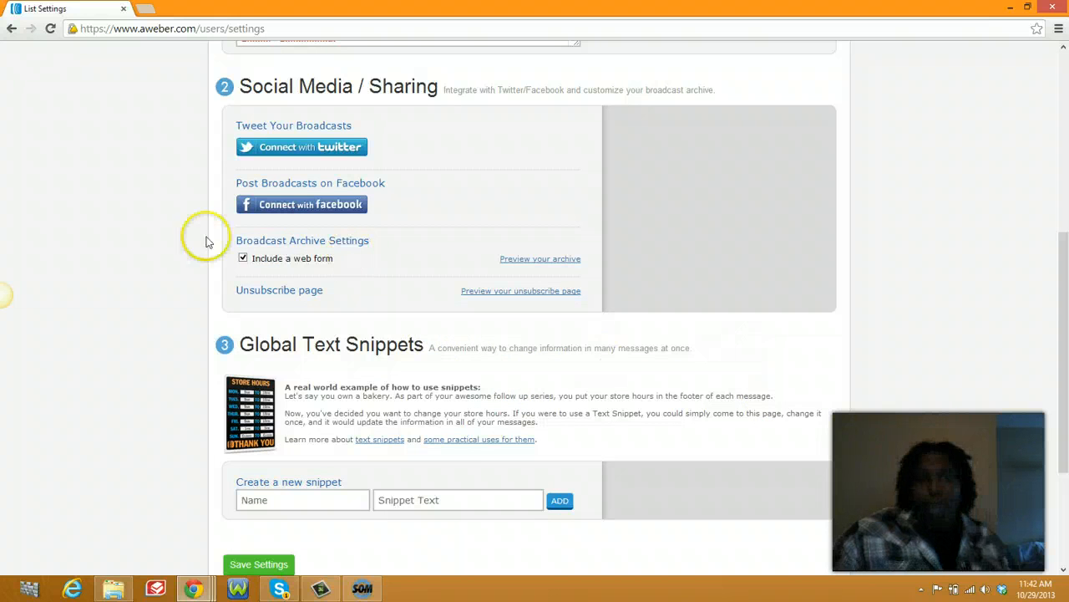
scroll(165, 549, down, 1)
scroll(166, 549, up, 3)
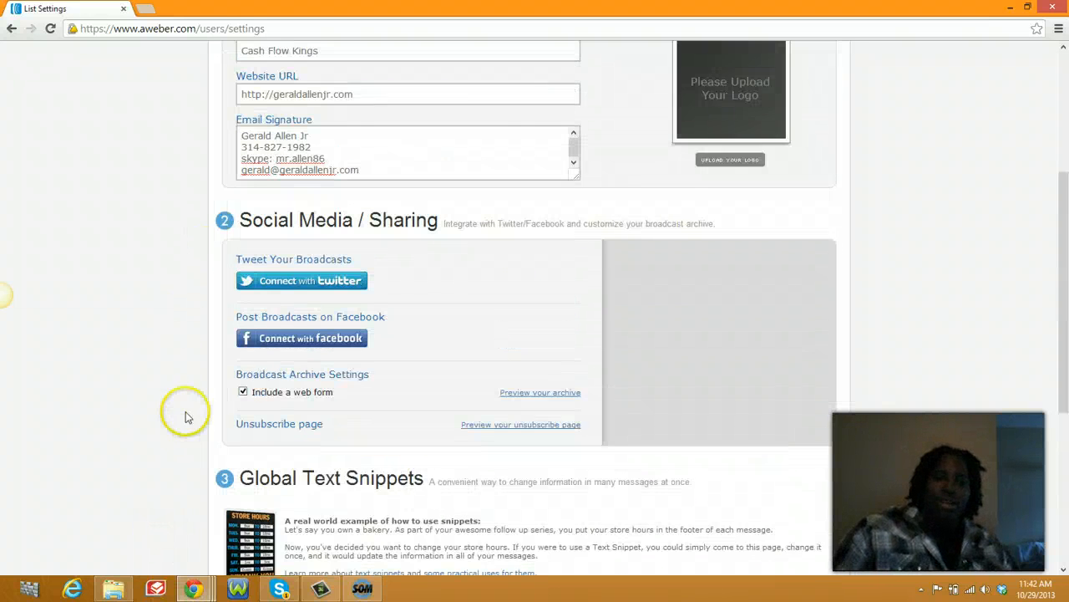
scroll(638, 423, up, 3)
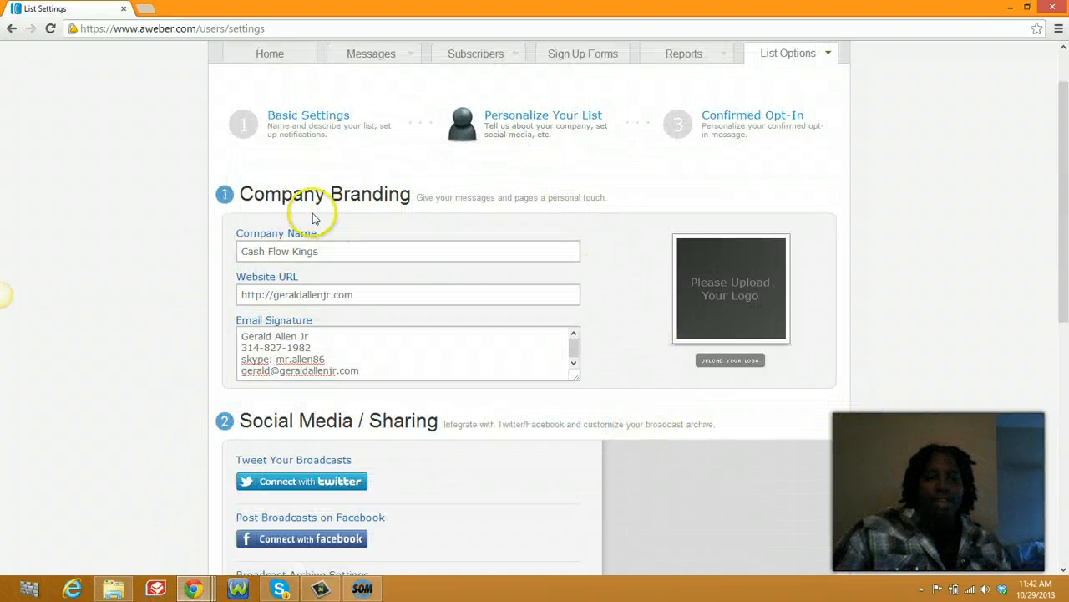
click(754, 115)
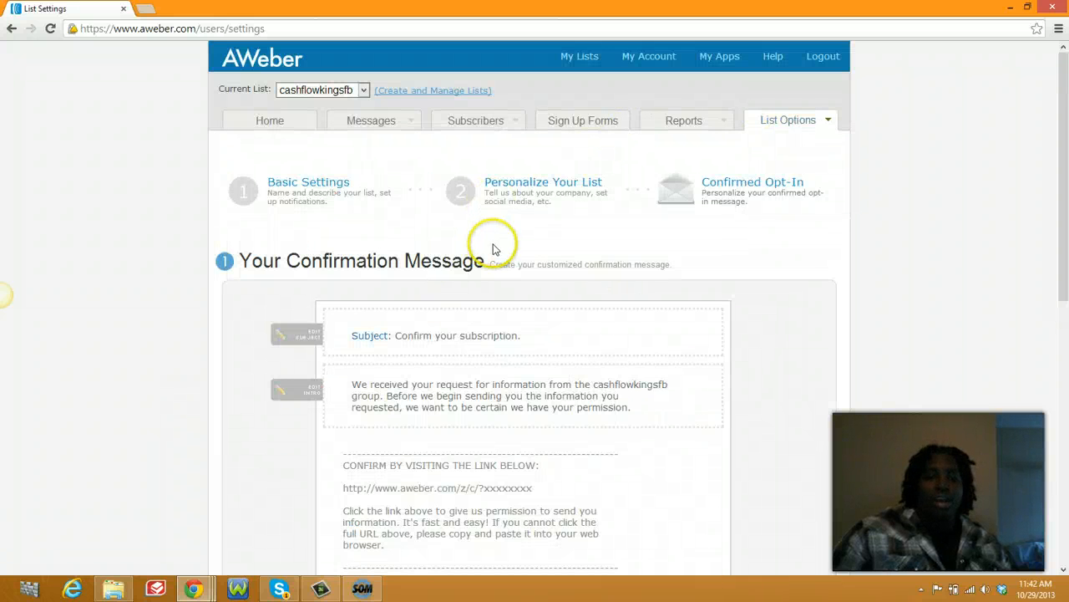
scroll(499, 234, down, 1)
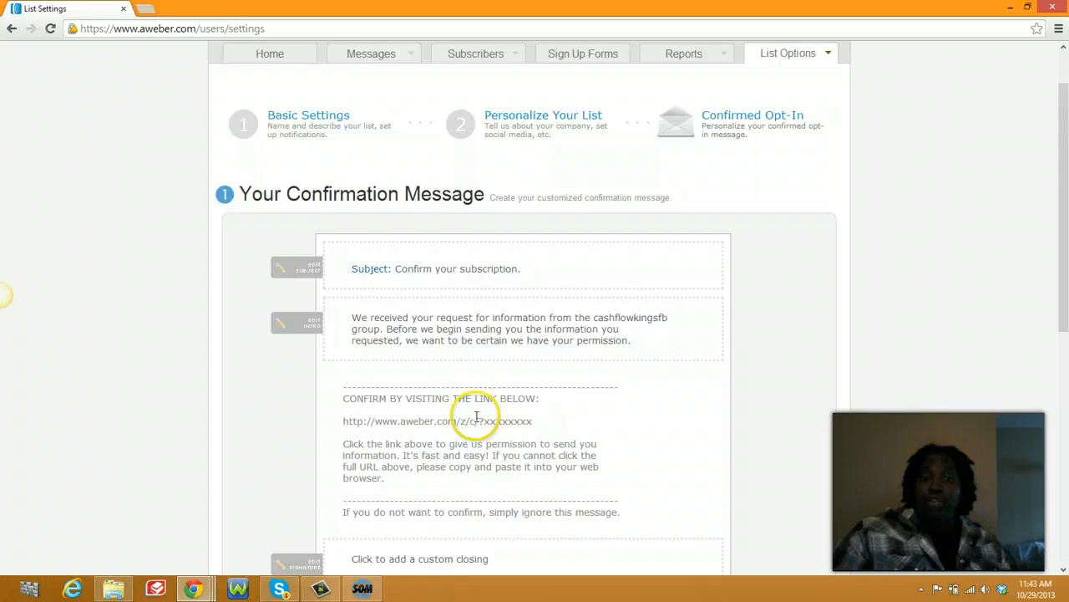
scroll(475, 410, down, 3)
scroll(518, 302, down, 2)
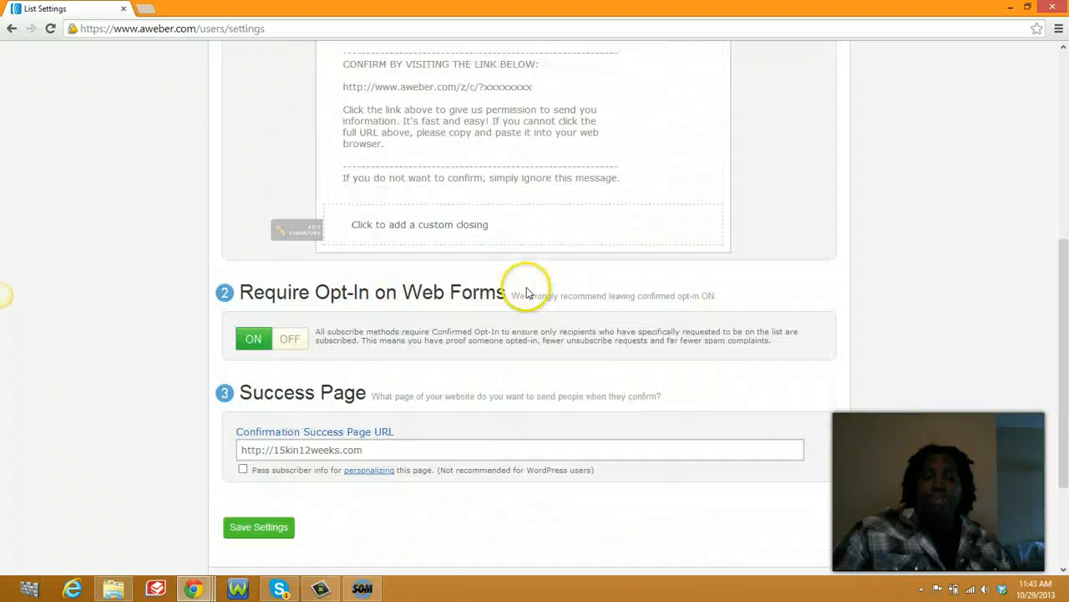
click(279, 343)
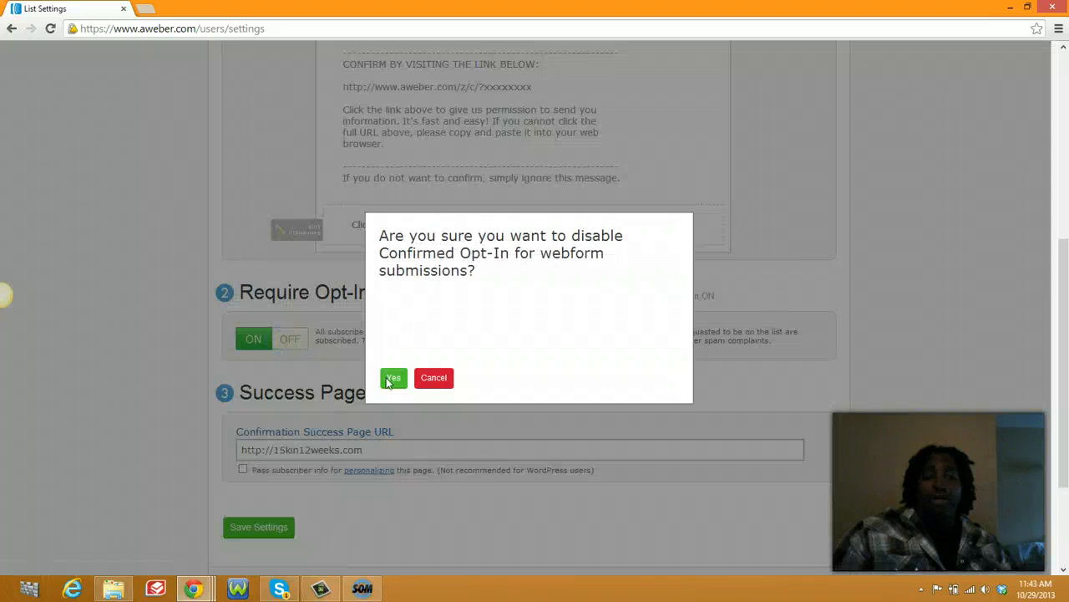
click(392, 379)
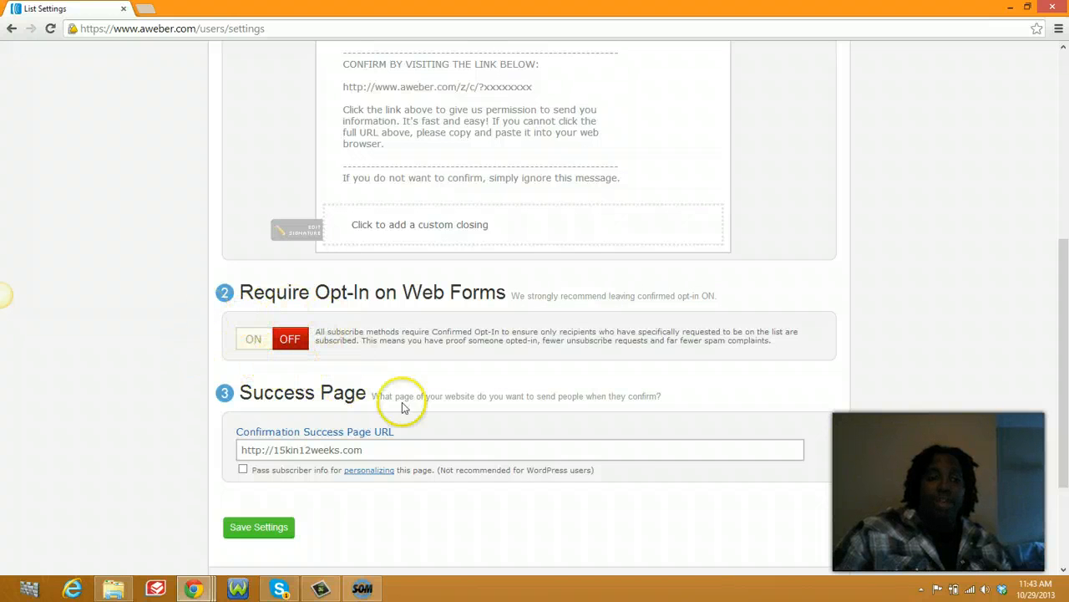
click(263, 343)
click(388, 352)
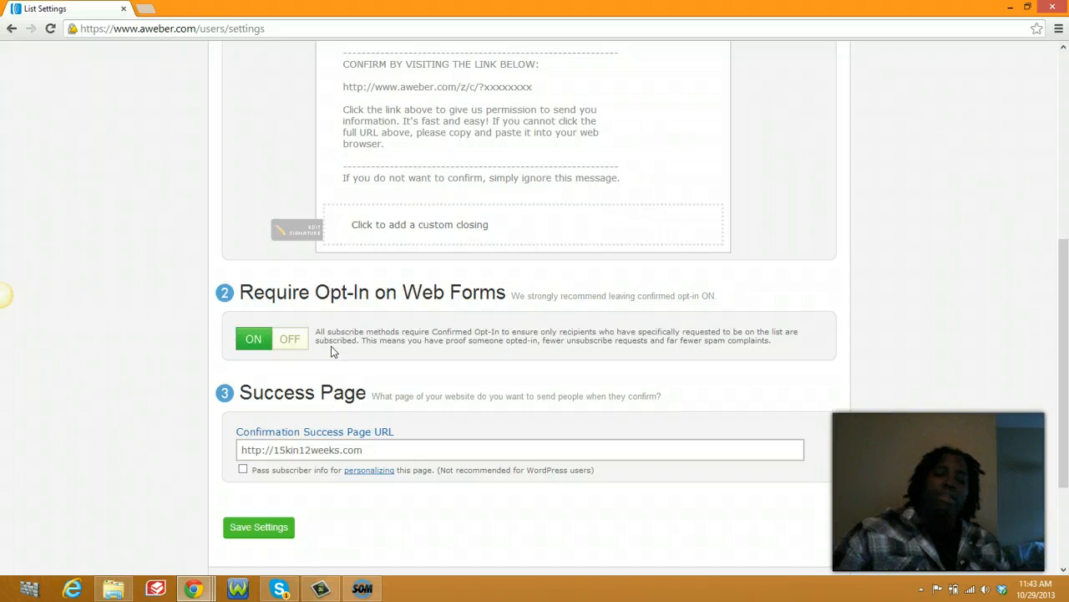
drag(369, 450, 222, 440)
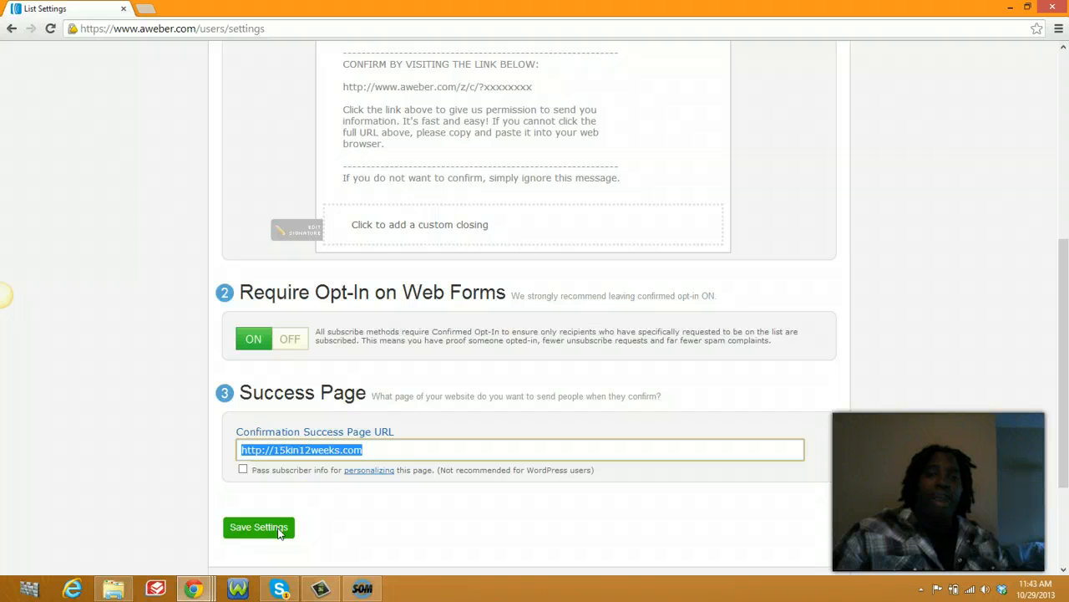
Step: Save the cashflowkingsfb list settings, keeping the default 'Confirm your subscription' confirmation message
click(392, 451)
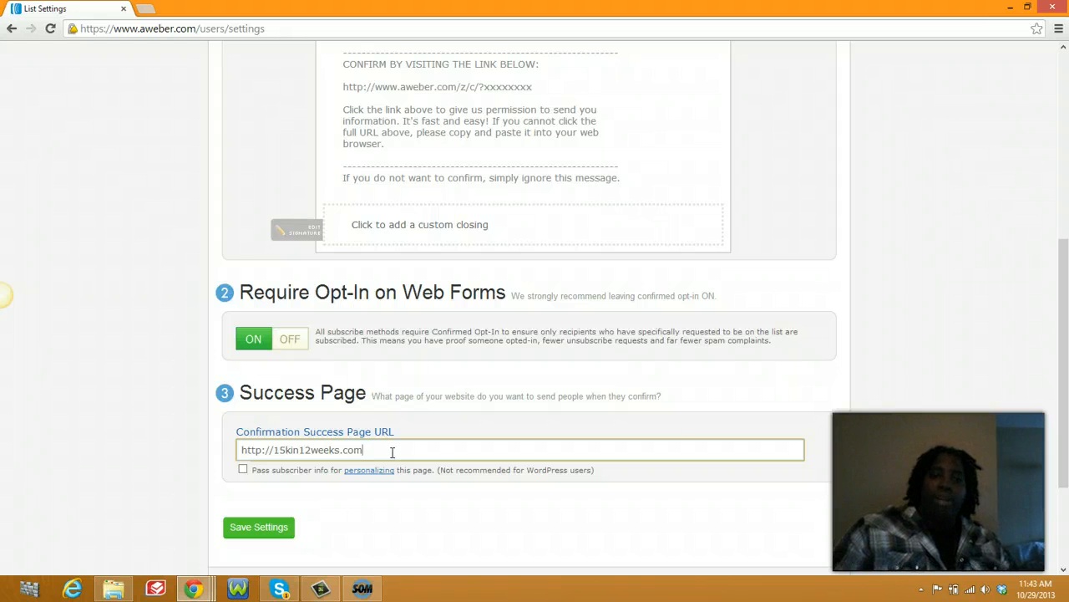
click(261, 530)
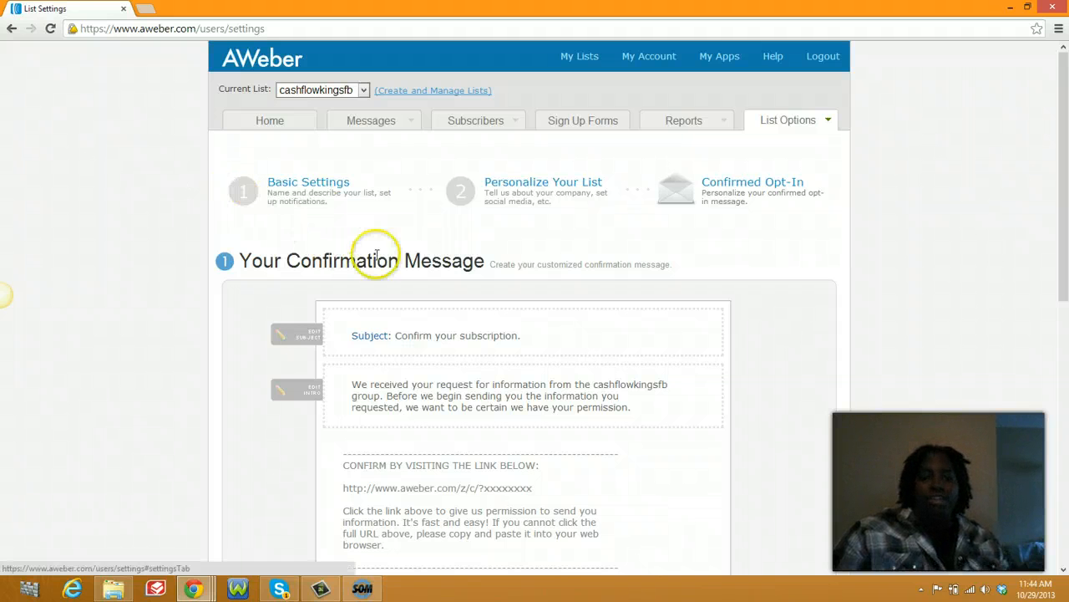
click(370, 594)
click(435, 575)
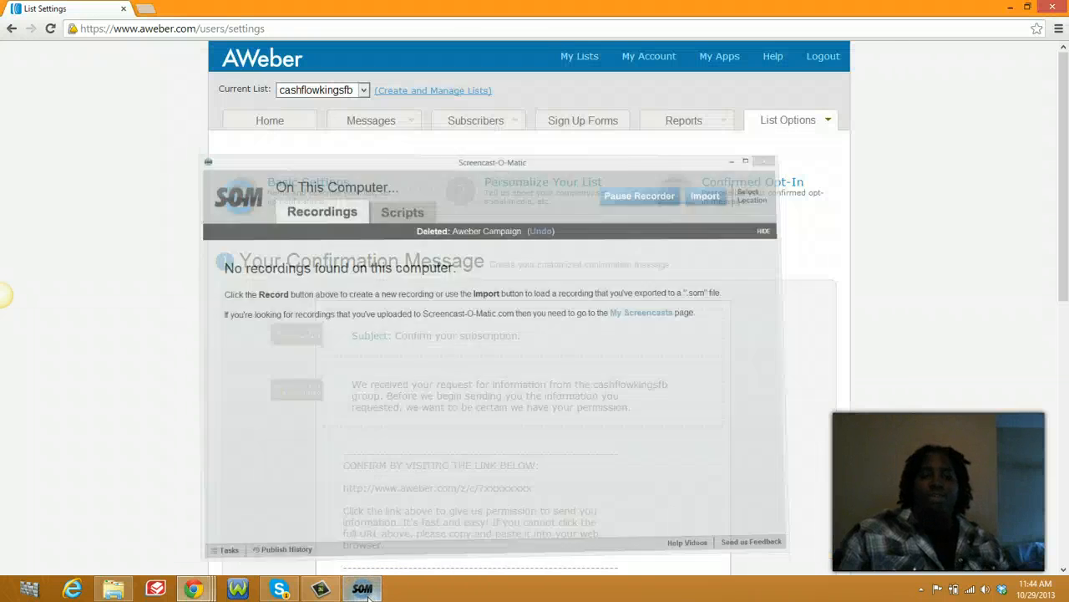